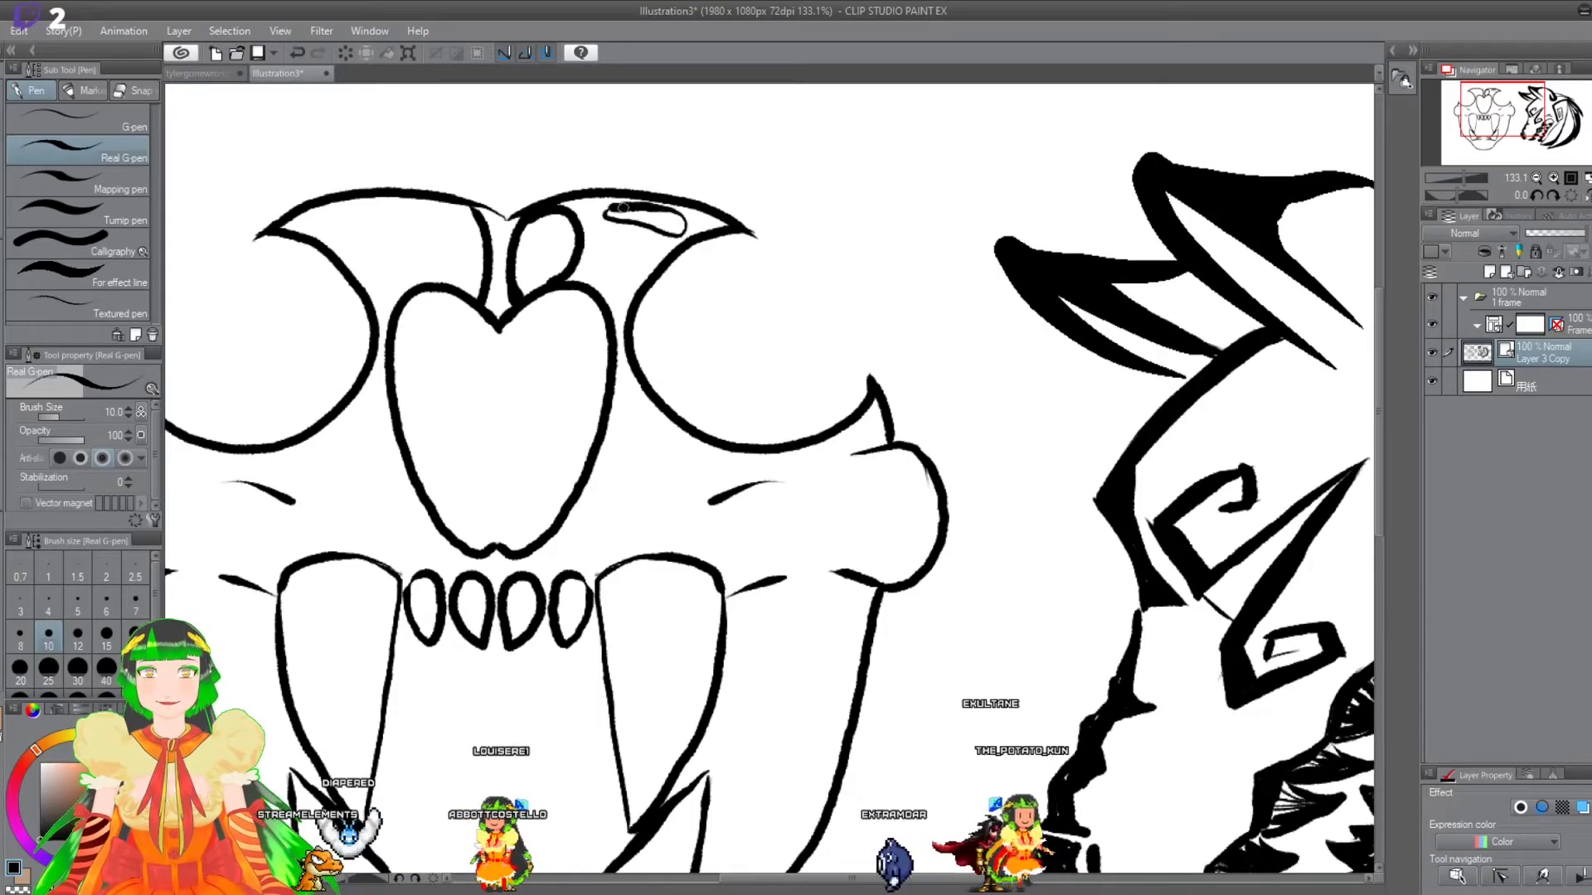
- Outline the tooth root above the skull's right upper fang, beside the nasal opening
mouse_move(613, 430)
mouse_down()
mouse_move(660, 439)
mouse_move(672, 543)
mouse_move(615, 558)
mouse_move(592, 534)
mouse_move(615, 399)
mouse_move(604, 456)
mouse_up()
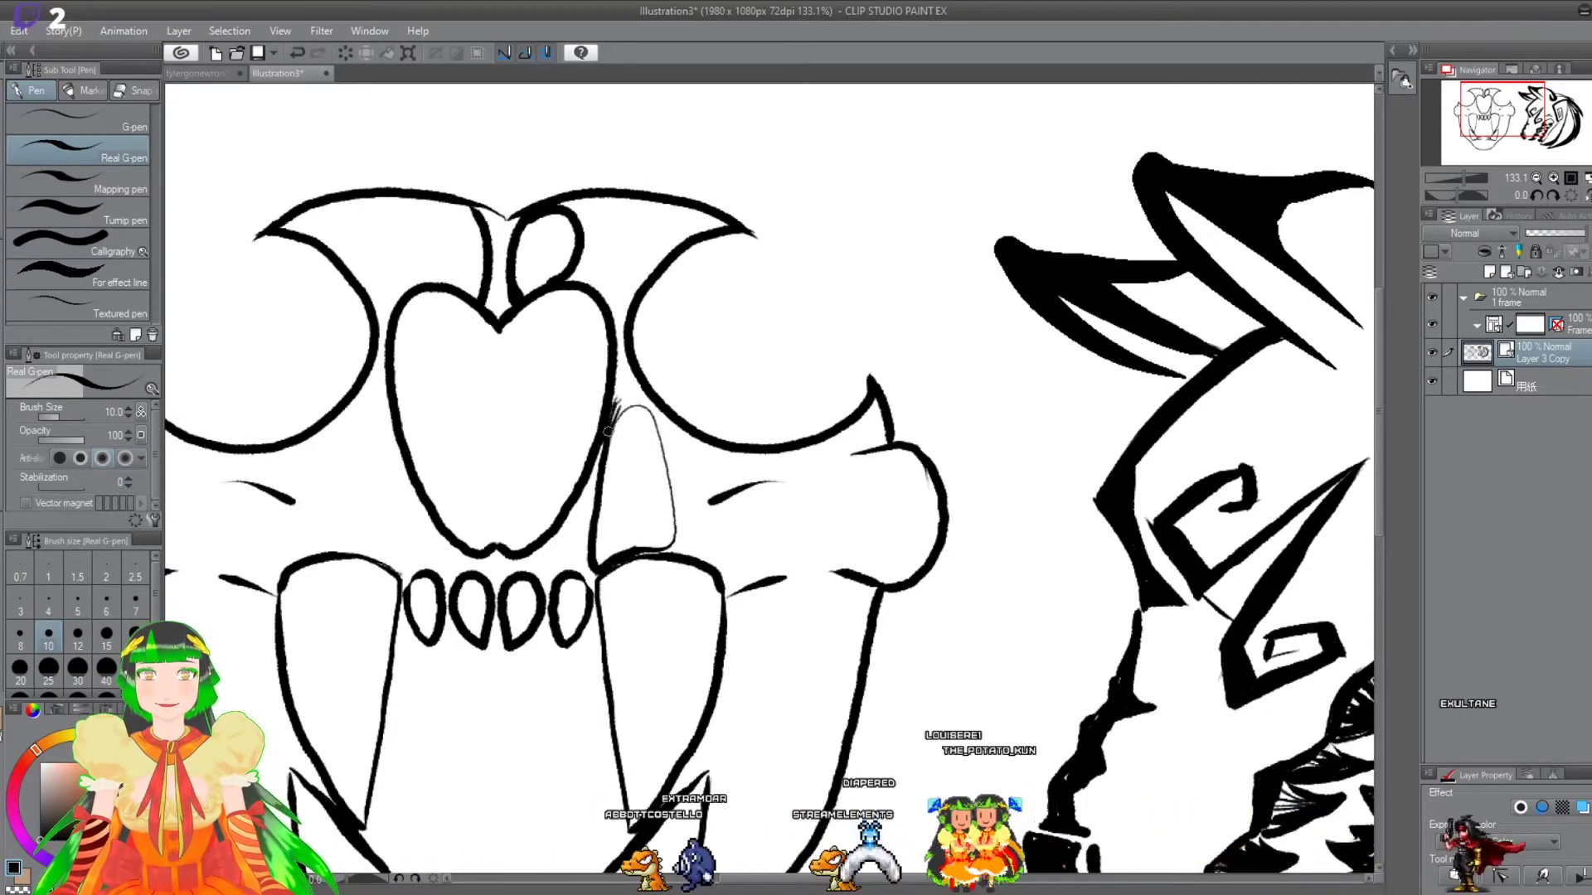
scroll(620, 402, down, 3)
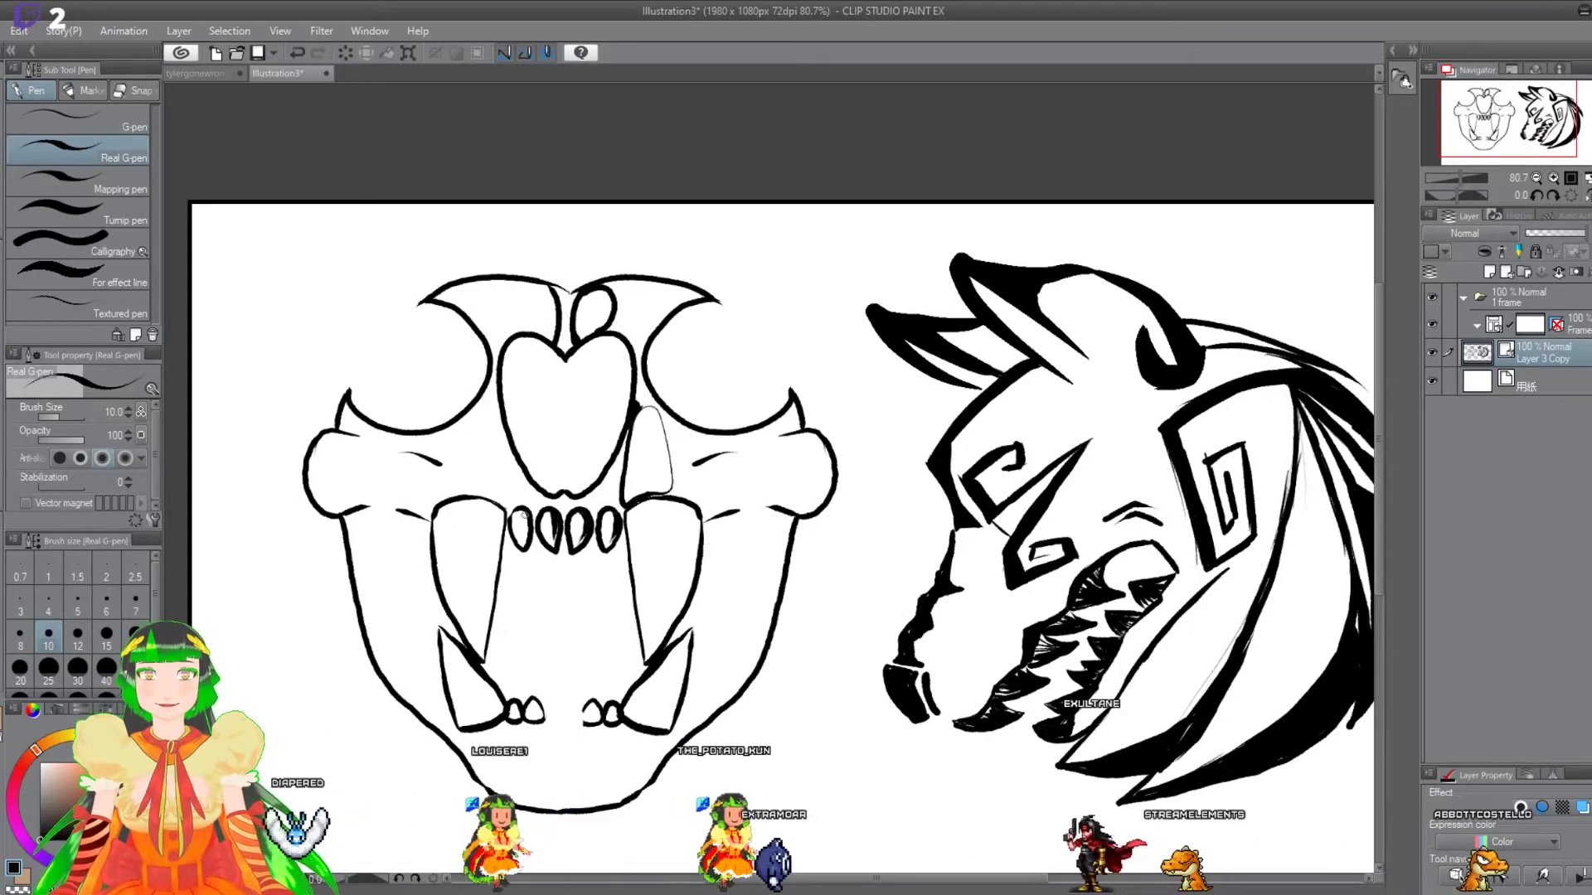
- Draw black shading strips along the long edges of both upper fangs on the skull
mouse_move(524, 515)
mouse_down()
mouse_move(524, 546)
mouse_move(489, 524)
mouse_up()
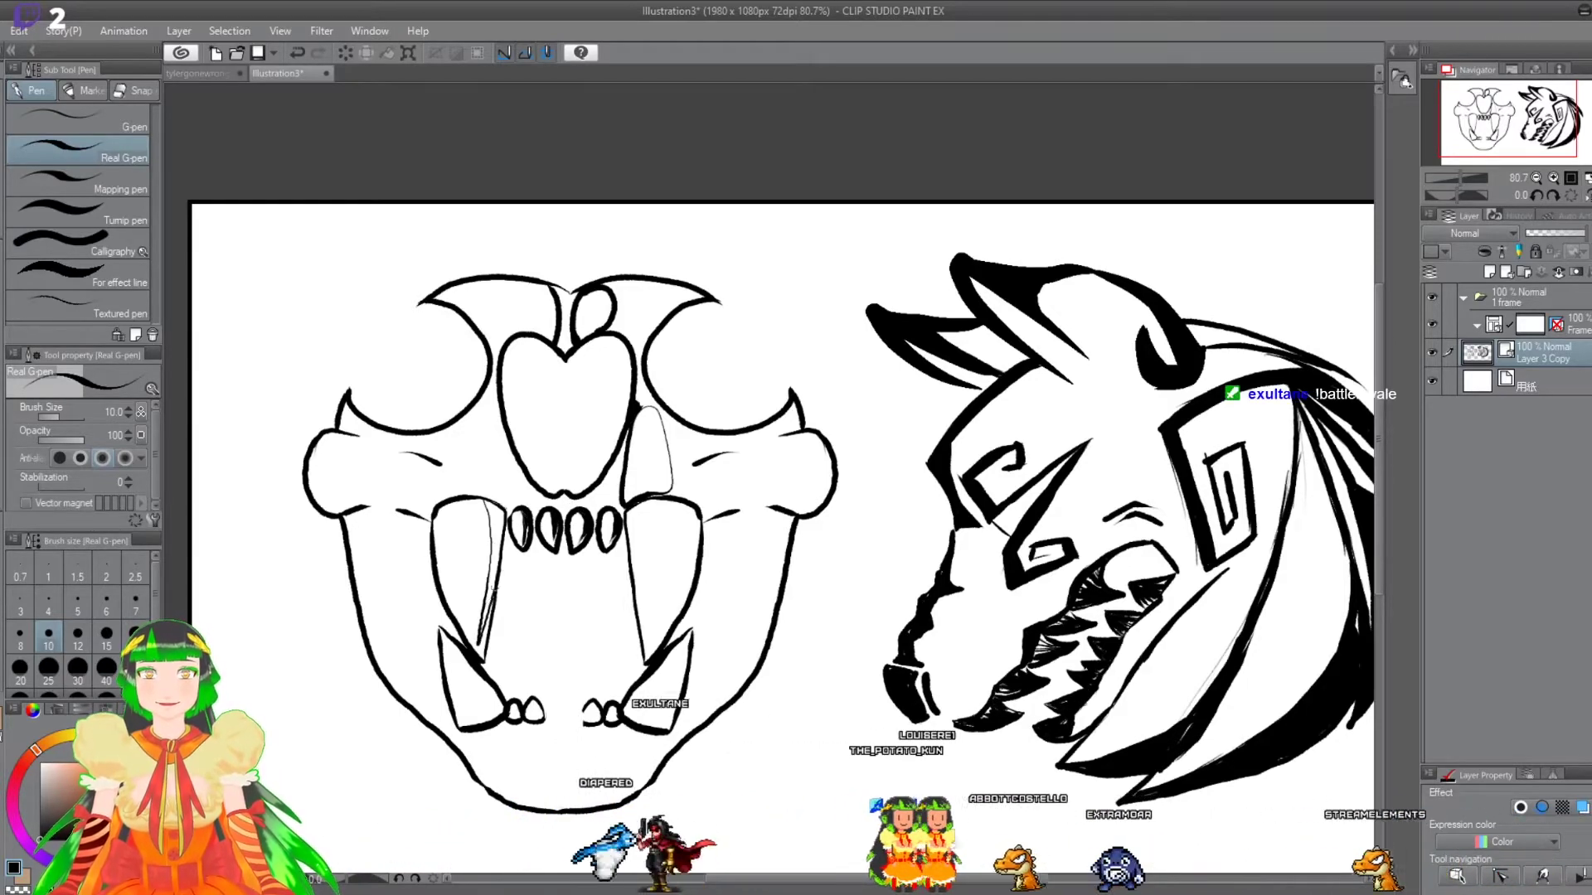
drag(688, 542, 683, 590)
mouse_move(661, 501)
mouse_down()
mouse_move(684, 544)
mouse_move(665, 628)
mouse_up()
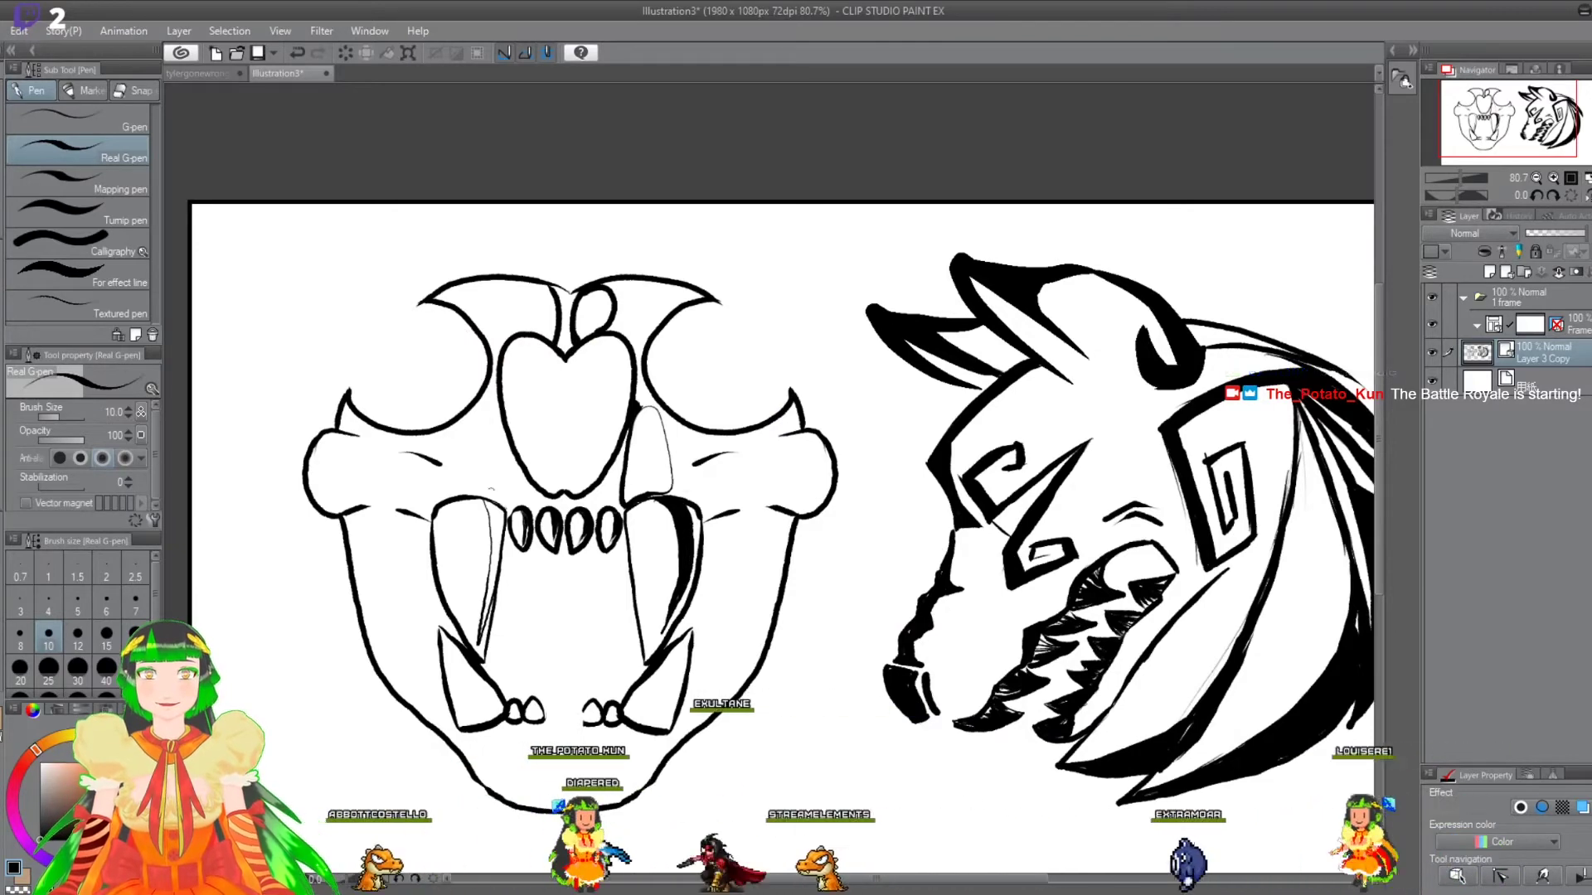
key(e)
key(p)
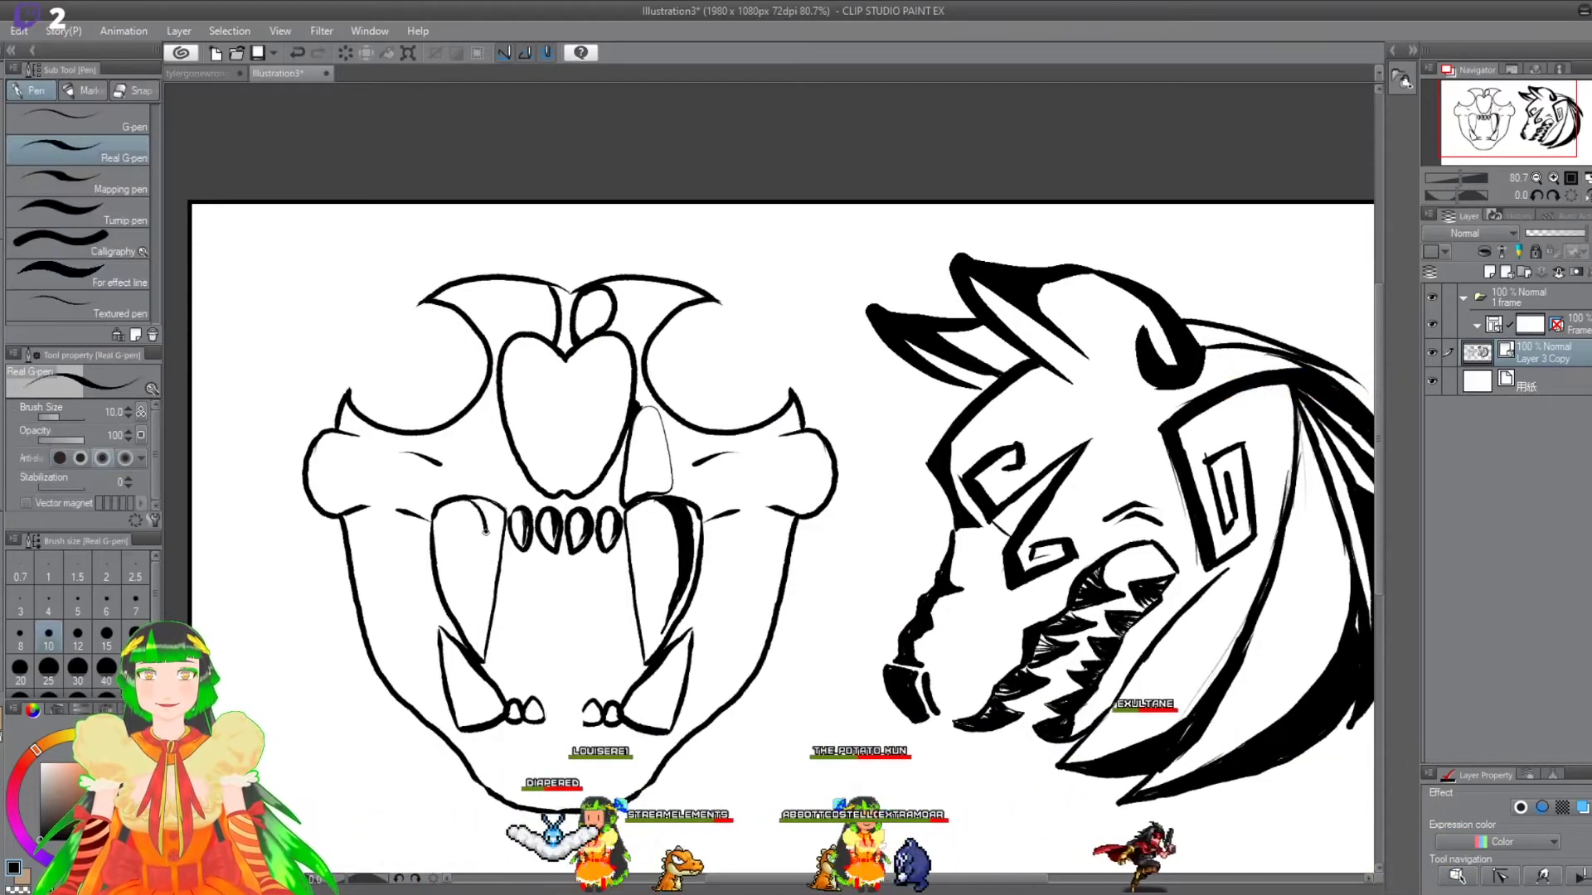
drag(485, 614, 479, 641)
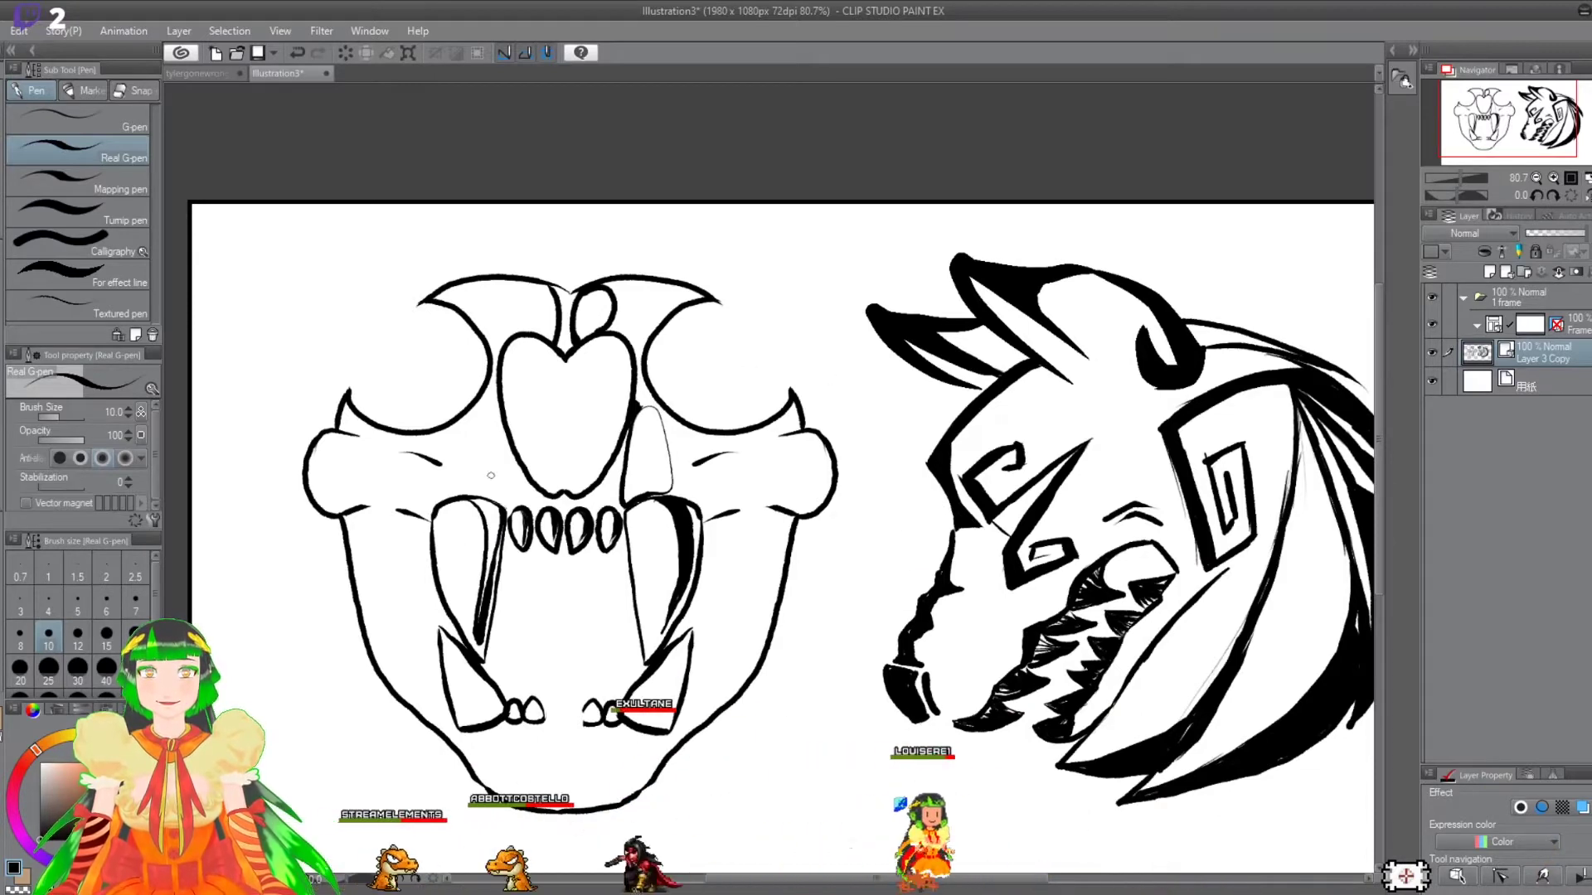
- Outline the shadow between the nasal opening and the top of the skull's left upper fang
scroll(498, 473, down, 2)
scroll(557, 498, up, 4)
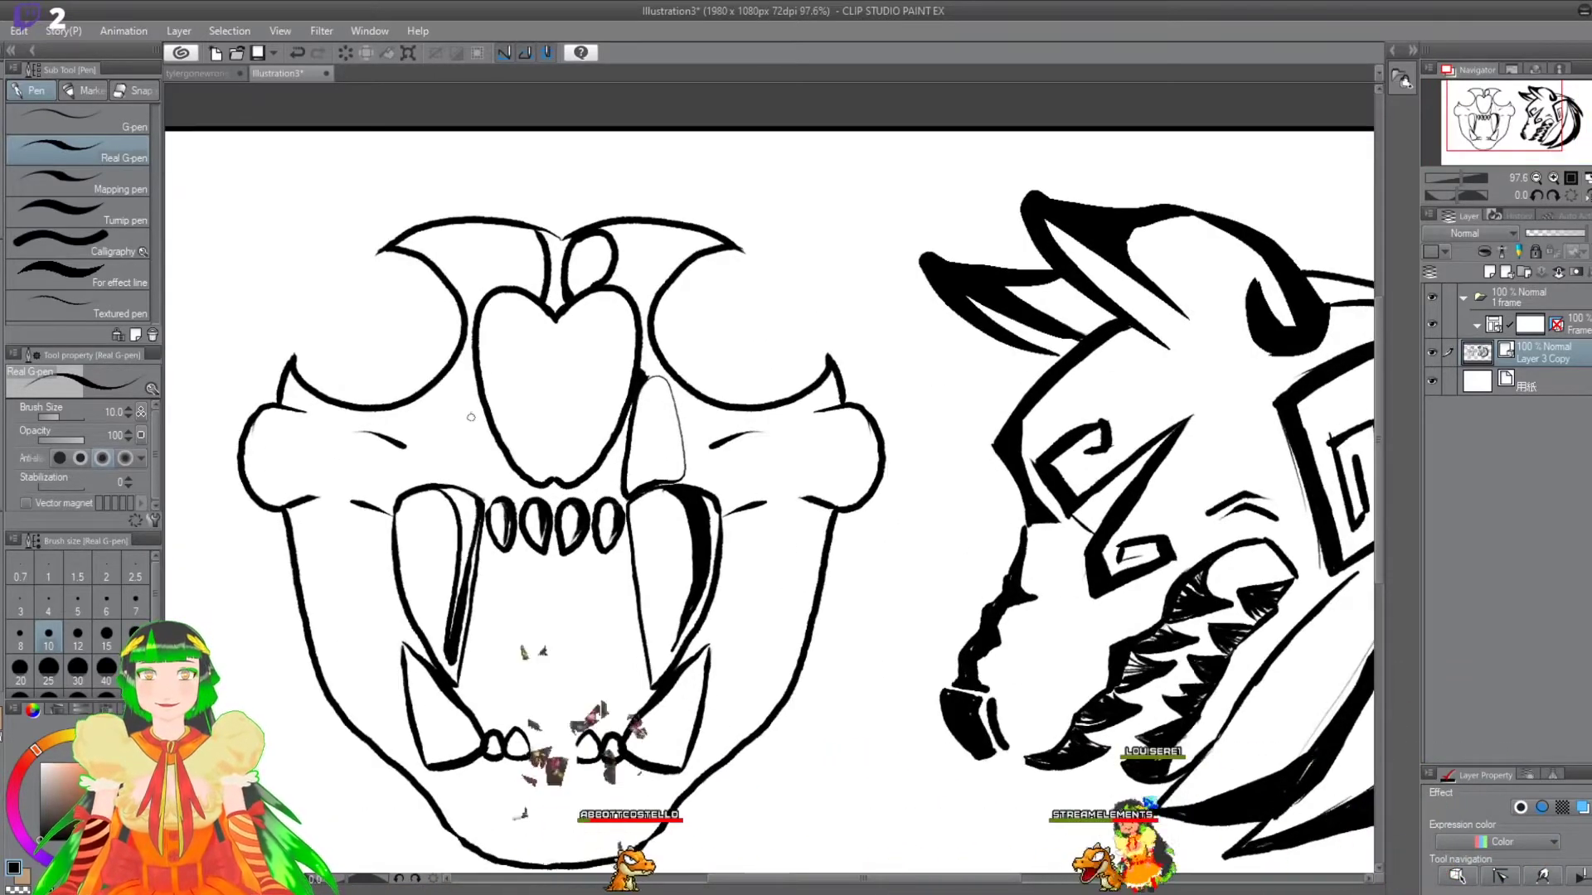
drag(477, 406, 426, 485)
drag(475, 381, 481, 501)
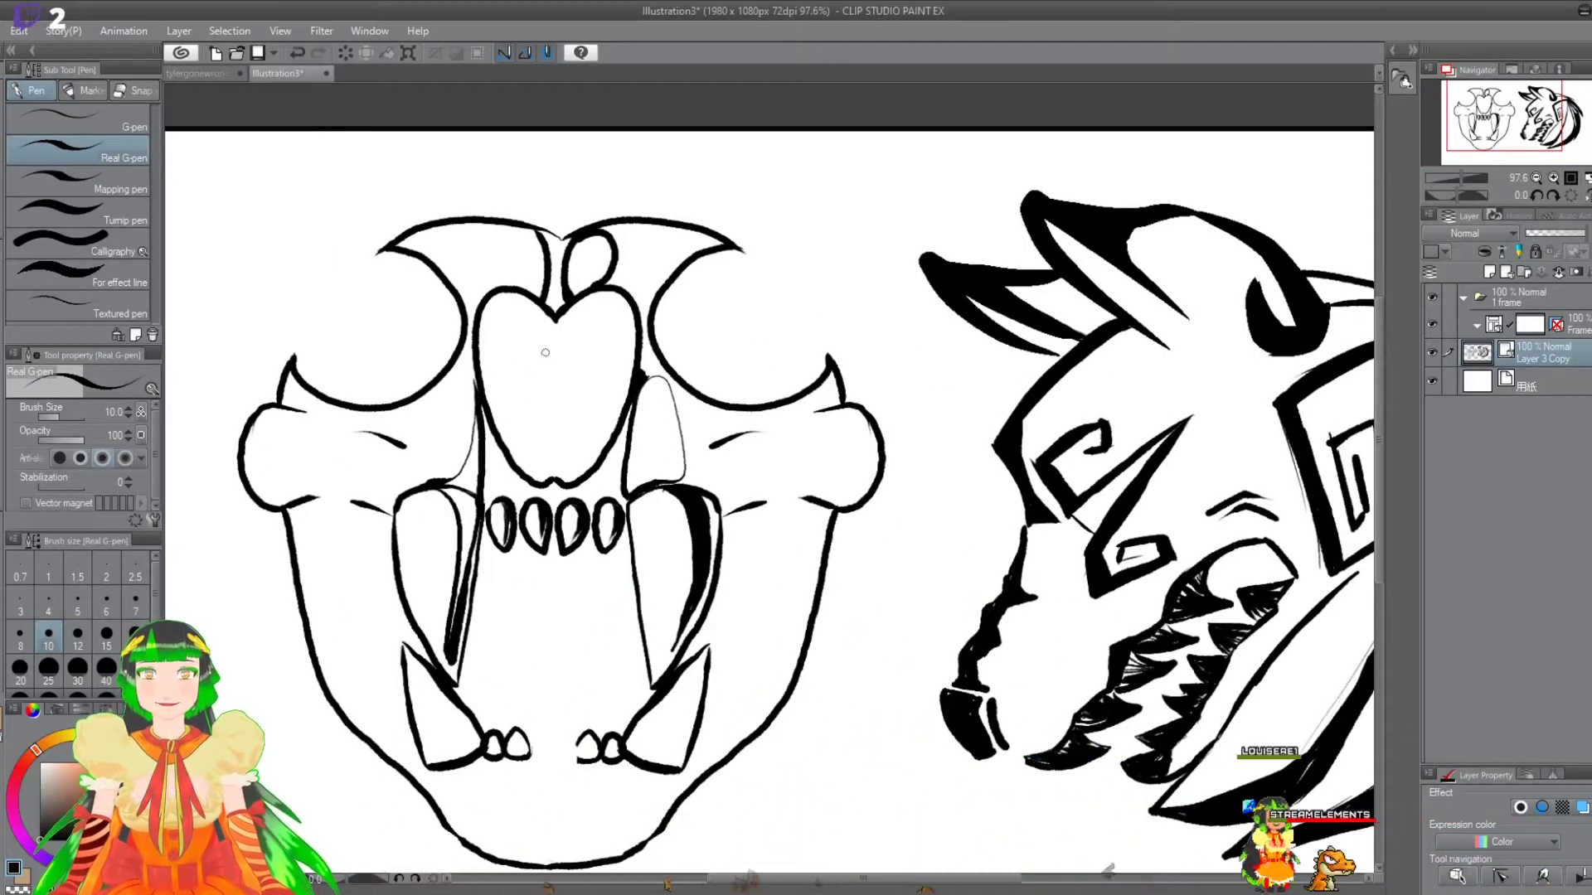
- Add a raster layer beneath the line art and fill the left fang's shadow black, referring to other layers
key(g)
click(1527, 384)
click(1490, 271)
click(673, 440)
key(ctrl+z)
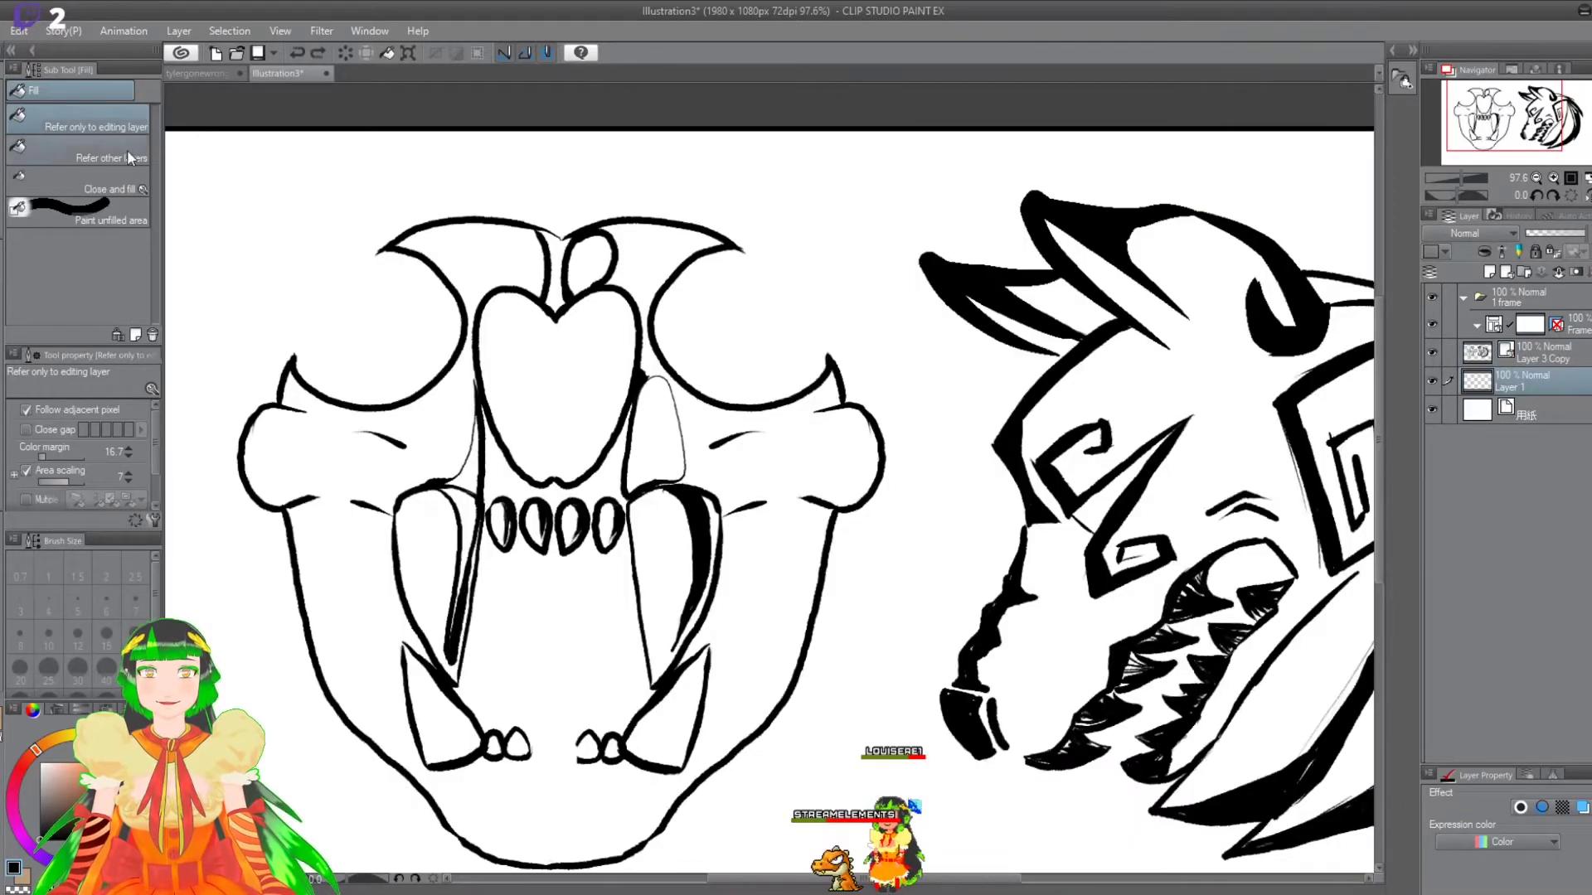
click(128, 157)
click(488, 531)
key(p)
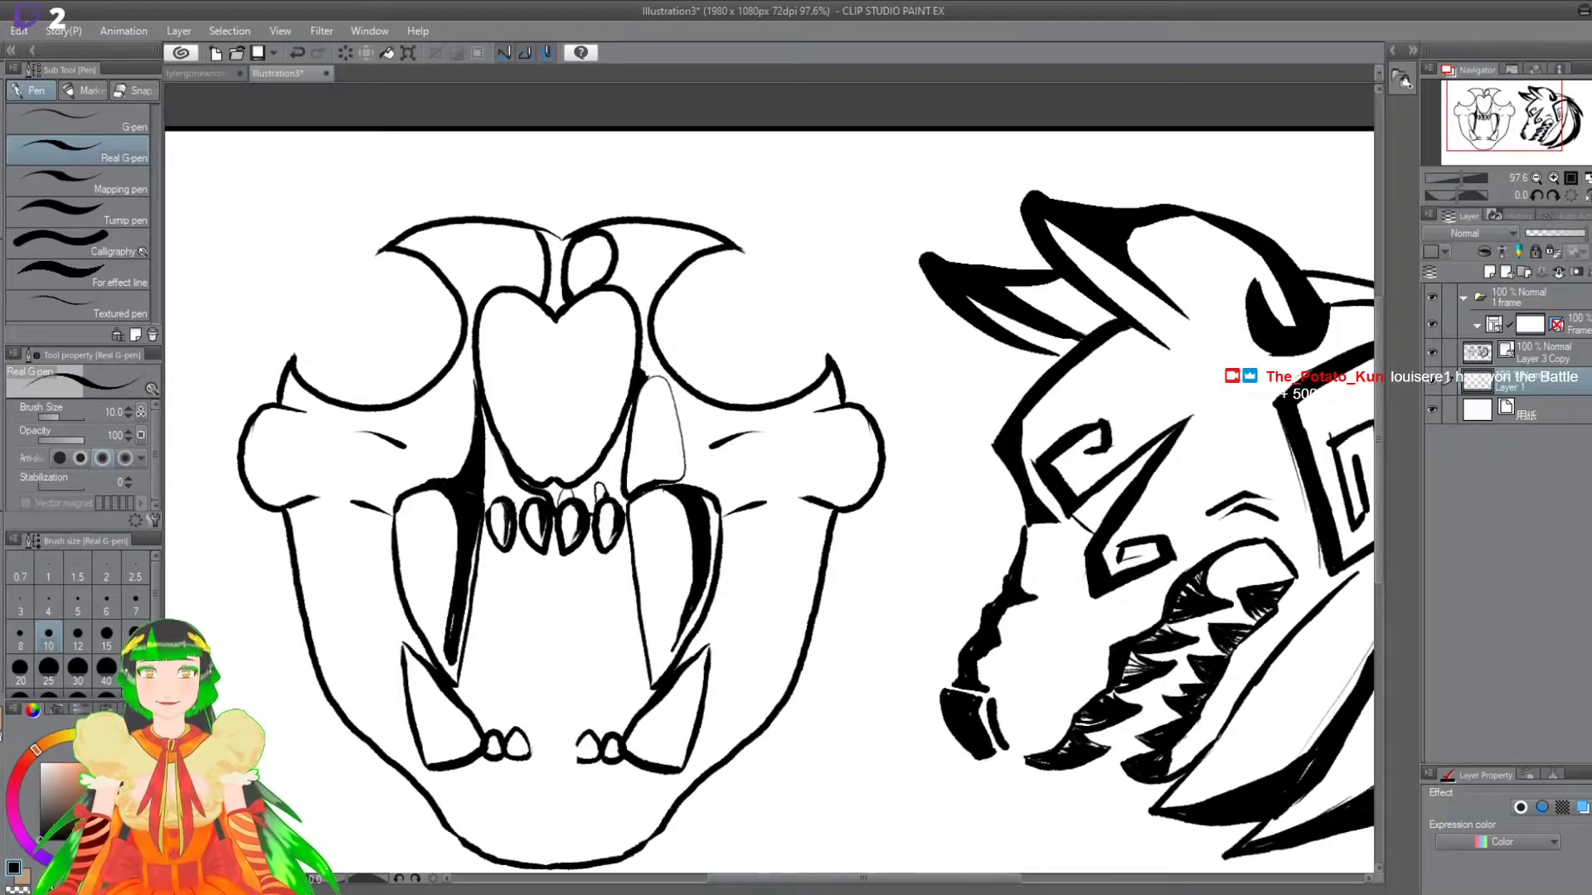
- Fill the gaps above the upper front teeth and the notch between the brow bones with black
key(g)
click(560, 486)
key(p)
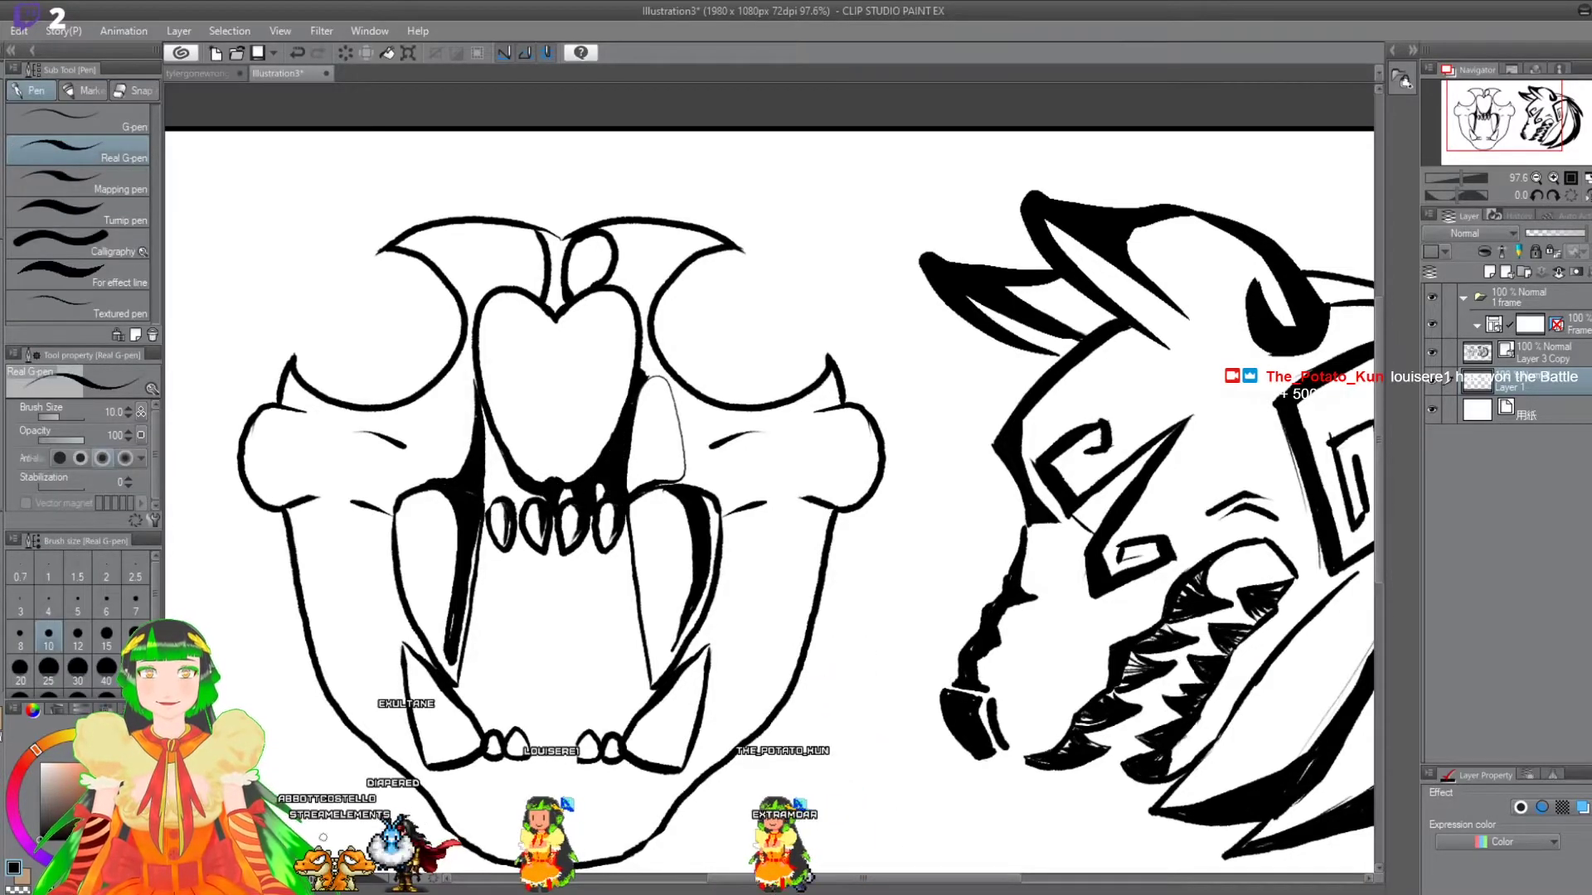
key(g)
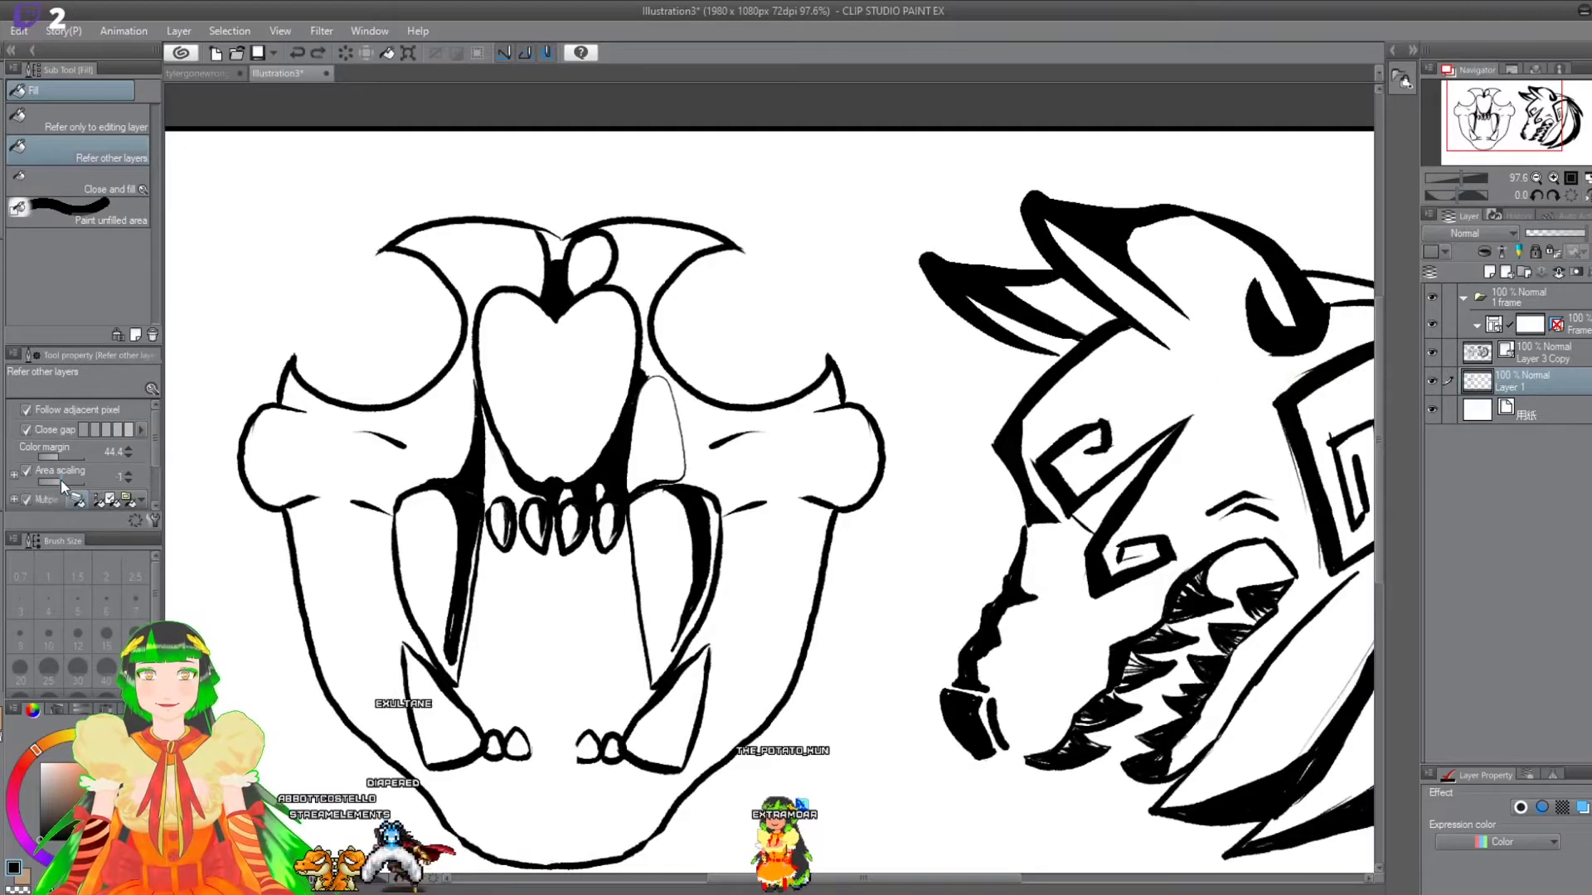
key(p)
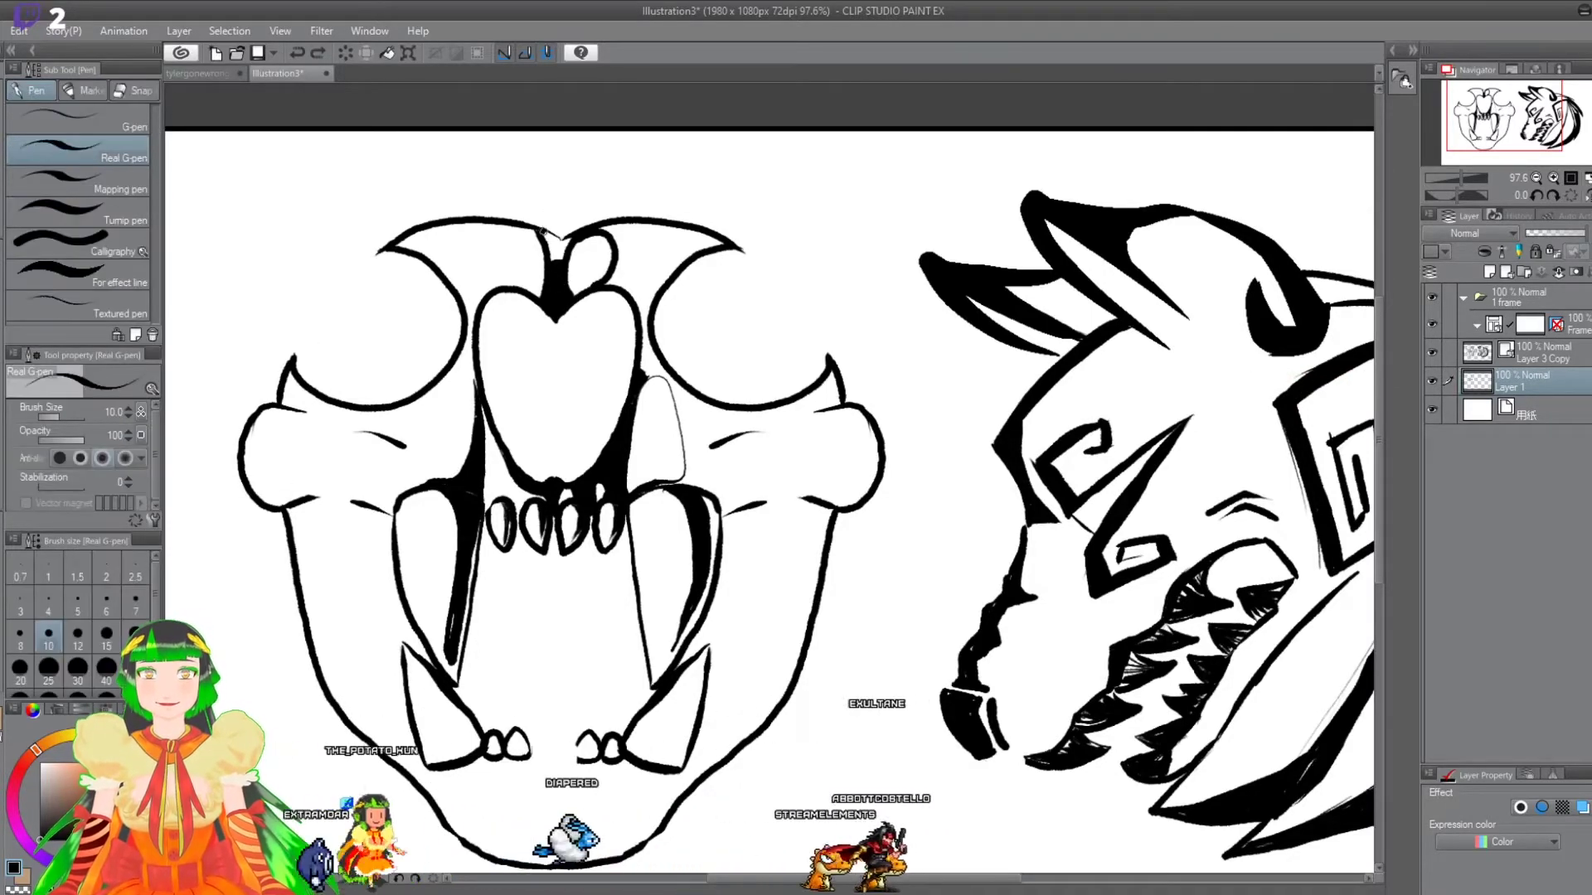
drag(543, 232, 561, 246)
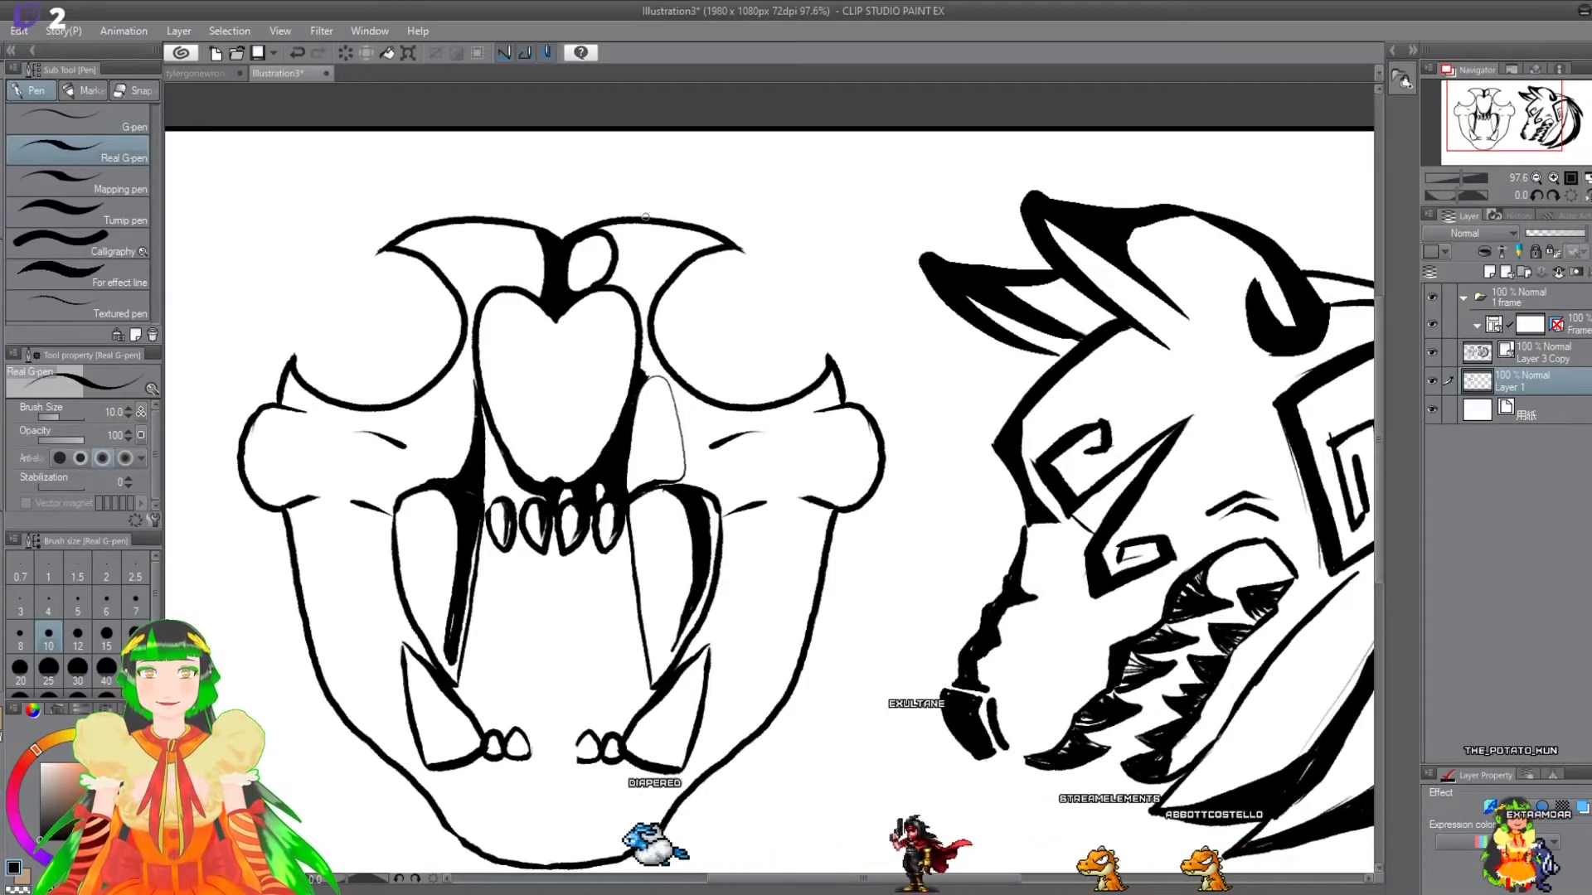
- Outline a shadow with a small highlight on the right cheek and fill it black up through the right brow
mouse_move(705, 413)
mouse_down()
mouse_move(753, 431)
mouse_move(720, 457)
mouse_move(731, 509)
mouse_up()
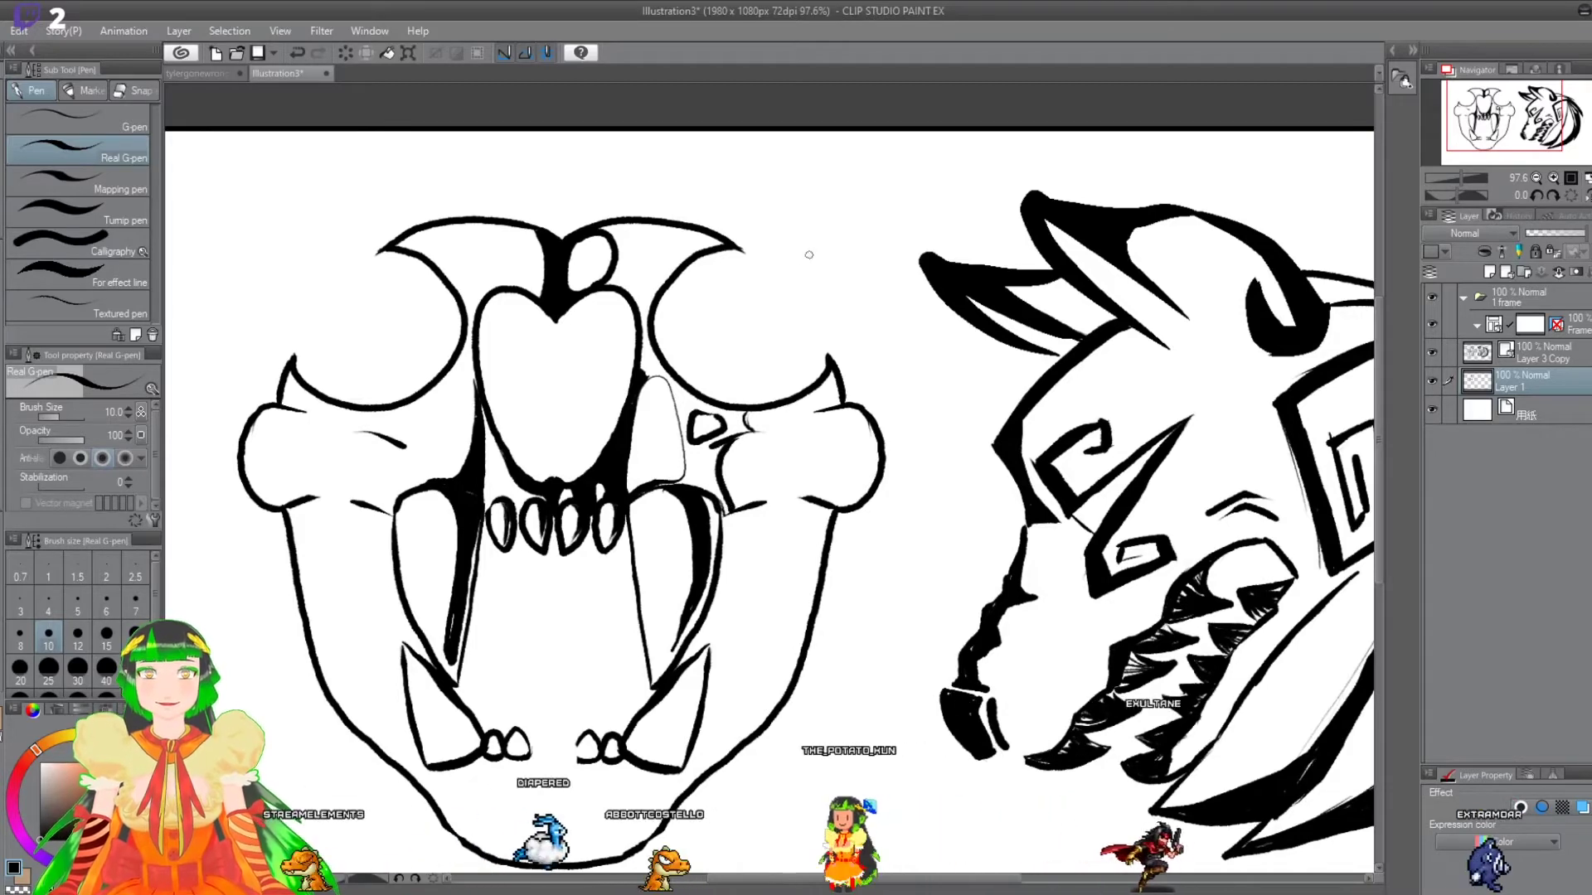
key(g)
click(717, 405)
key(p)
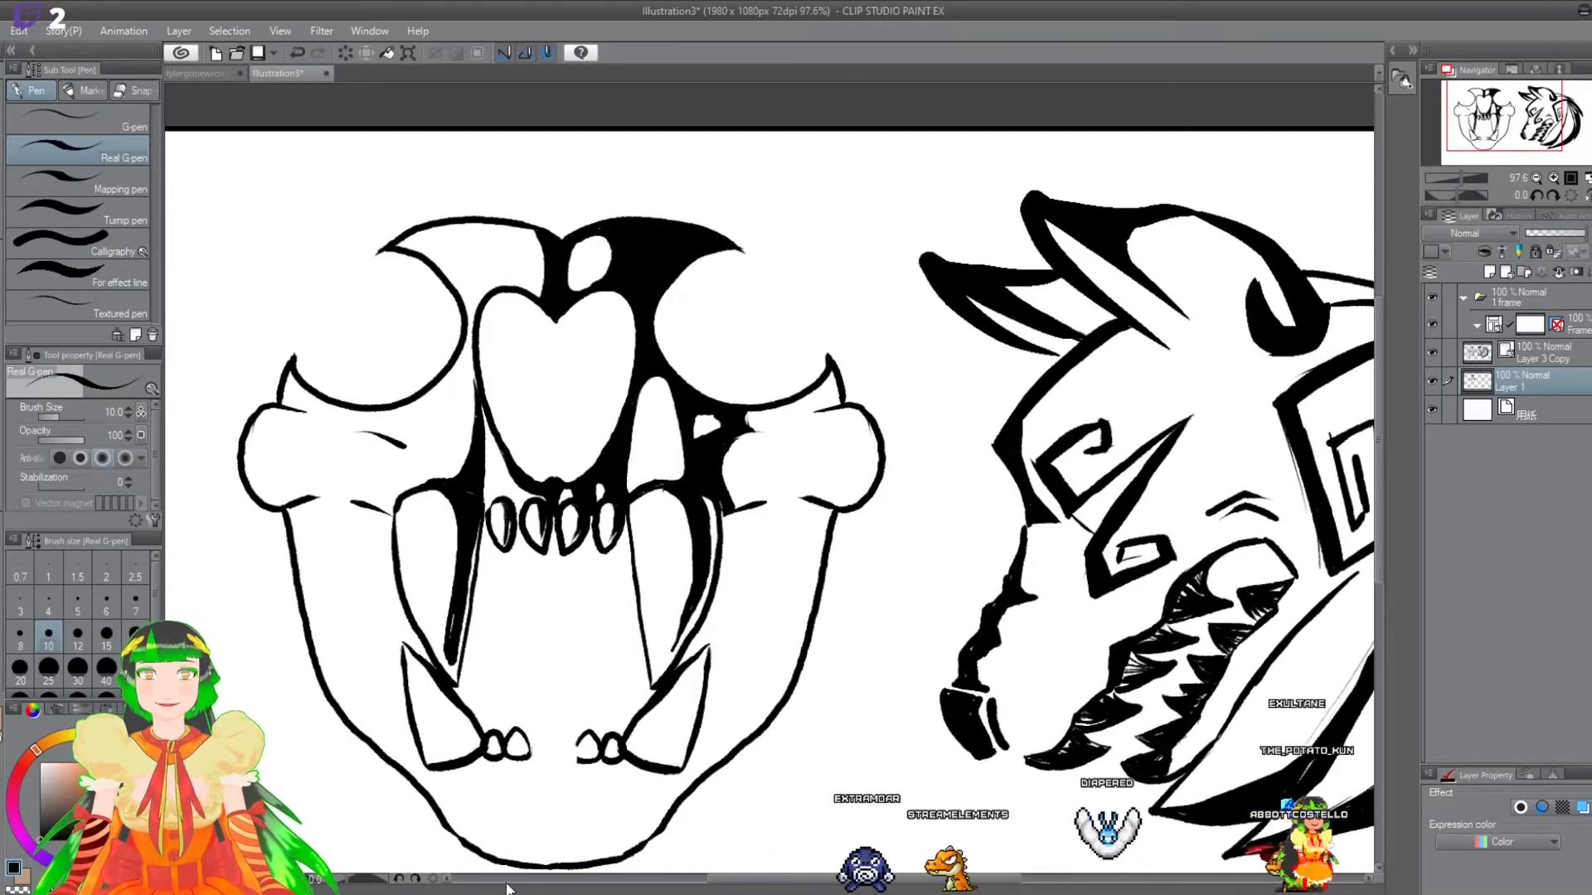
drag(737, 477, 731, 491)
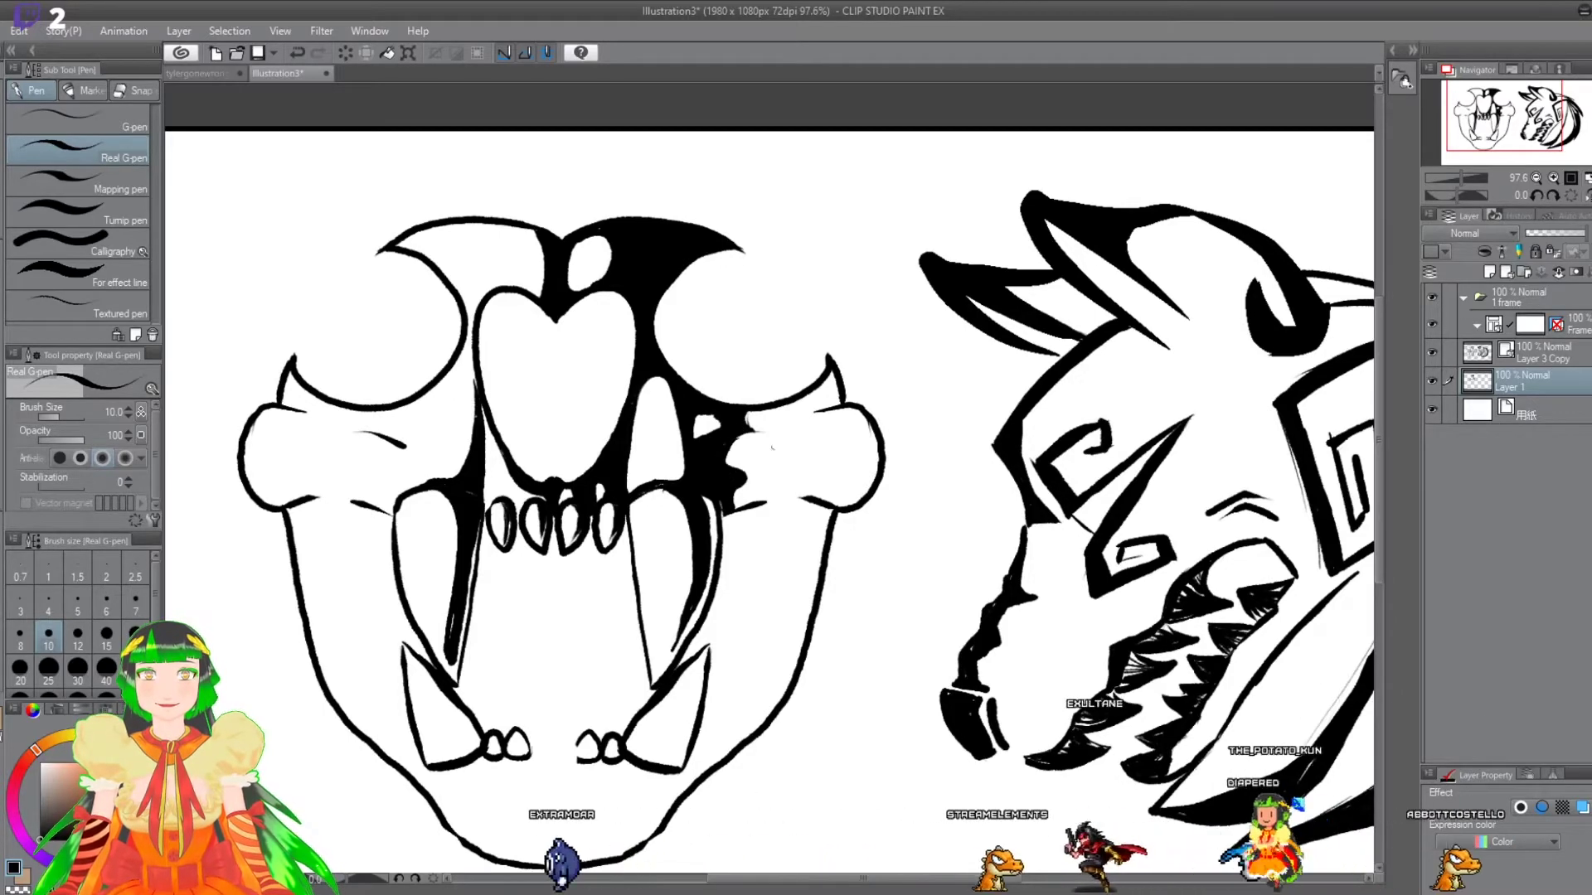
- Draw a curved shadow on the outer end of the right cheekbone, and fill it and the spike above black
drag(812, 414, 806, 499)
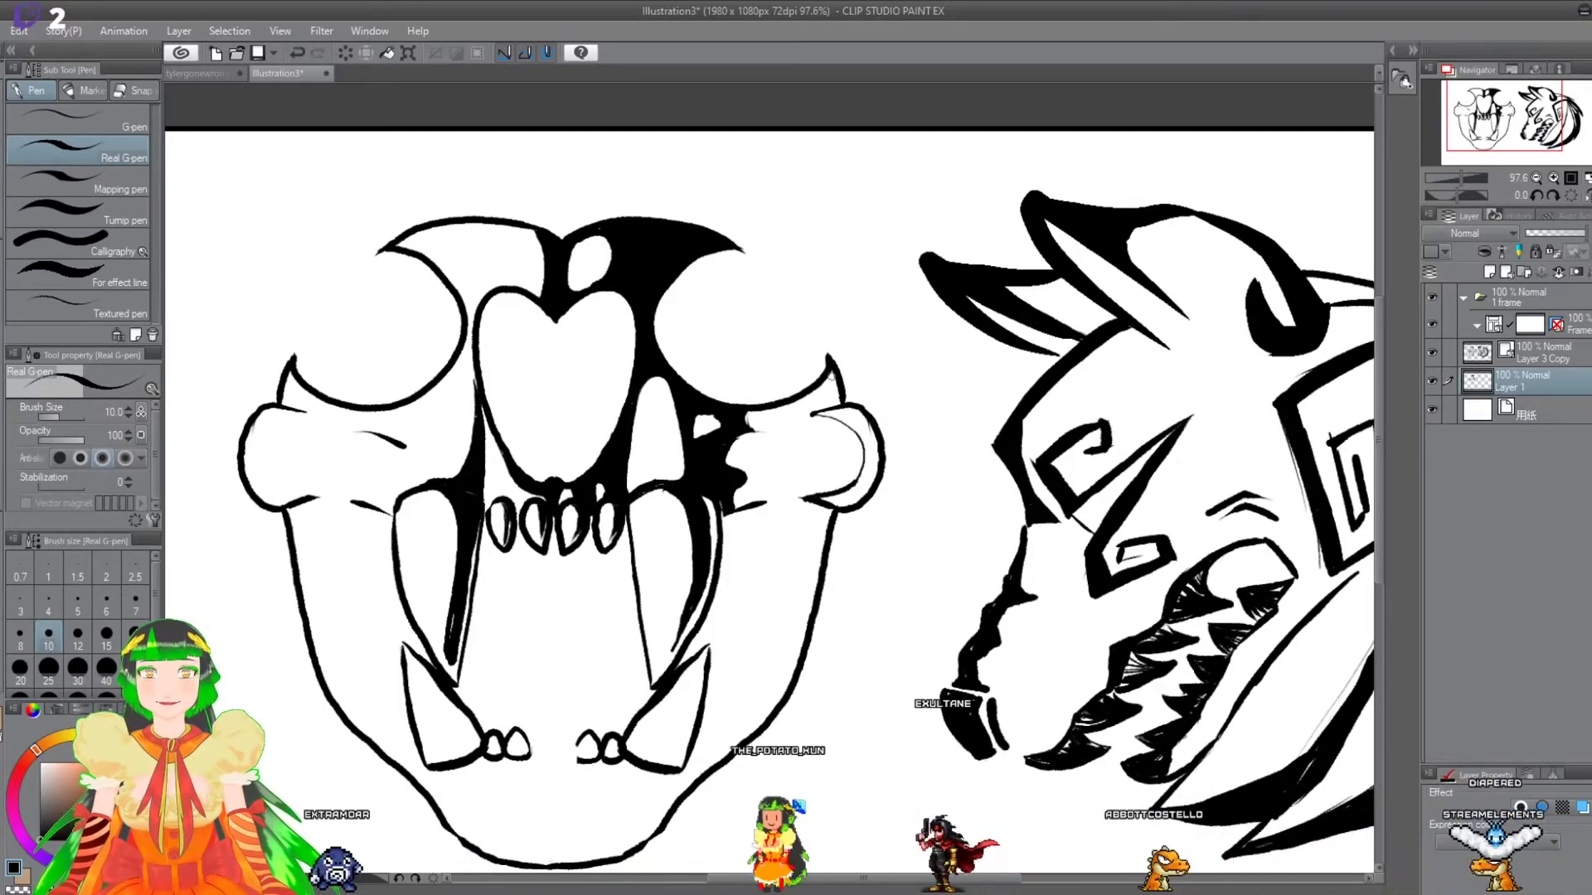
key(g)
click(877, 435)
key(p)
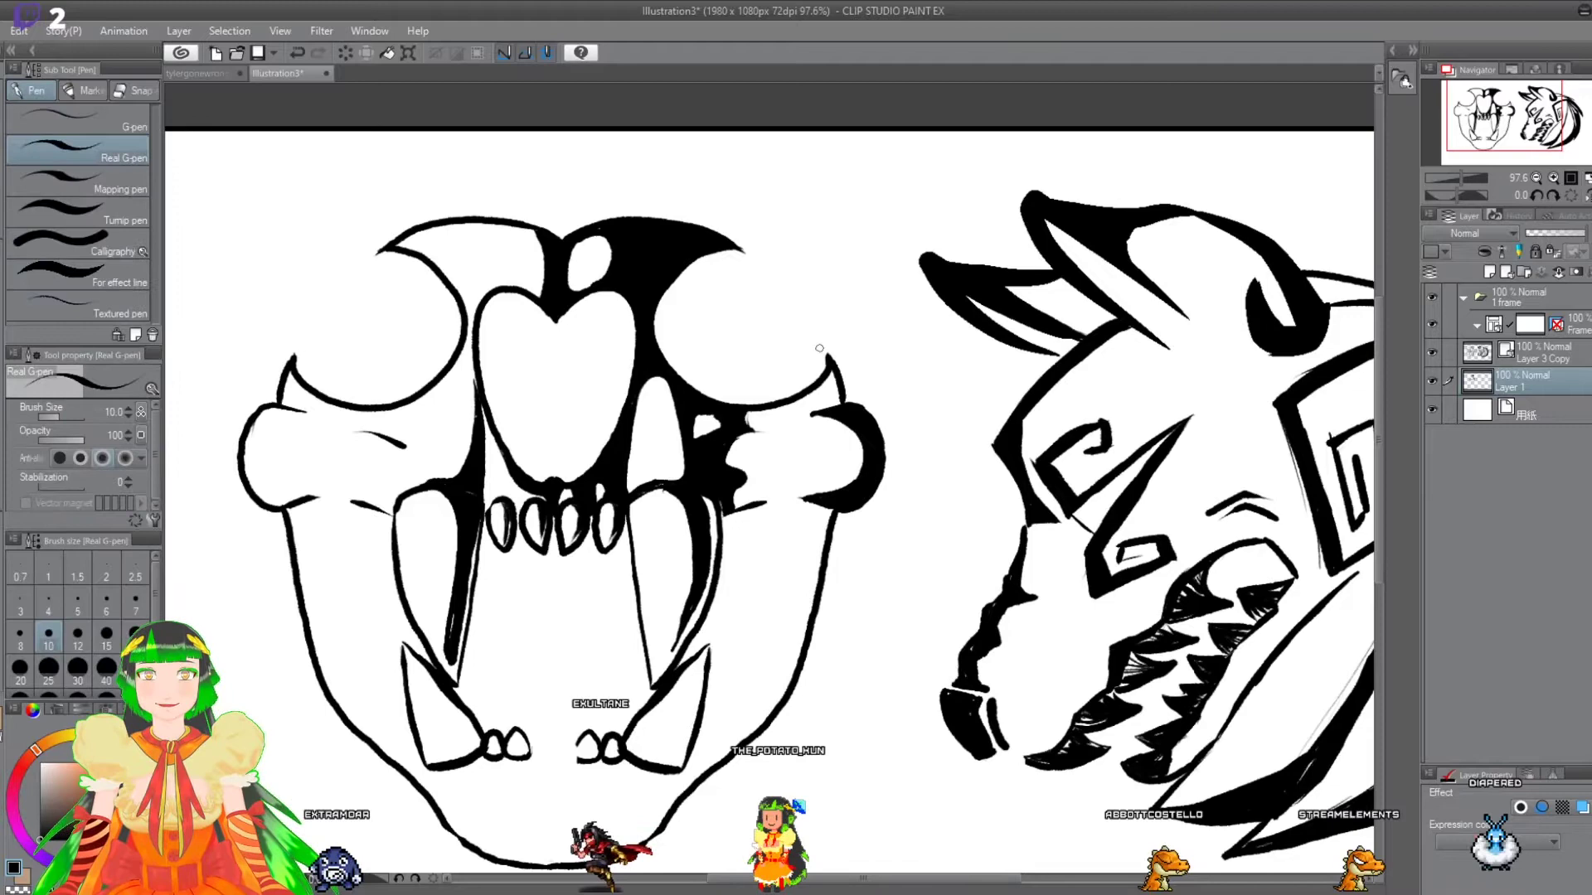
drag(832, 381, 830, 370)
key(g)
click(835, 393)
scroll(639, 594, down, 8)
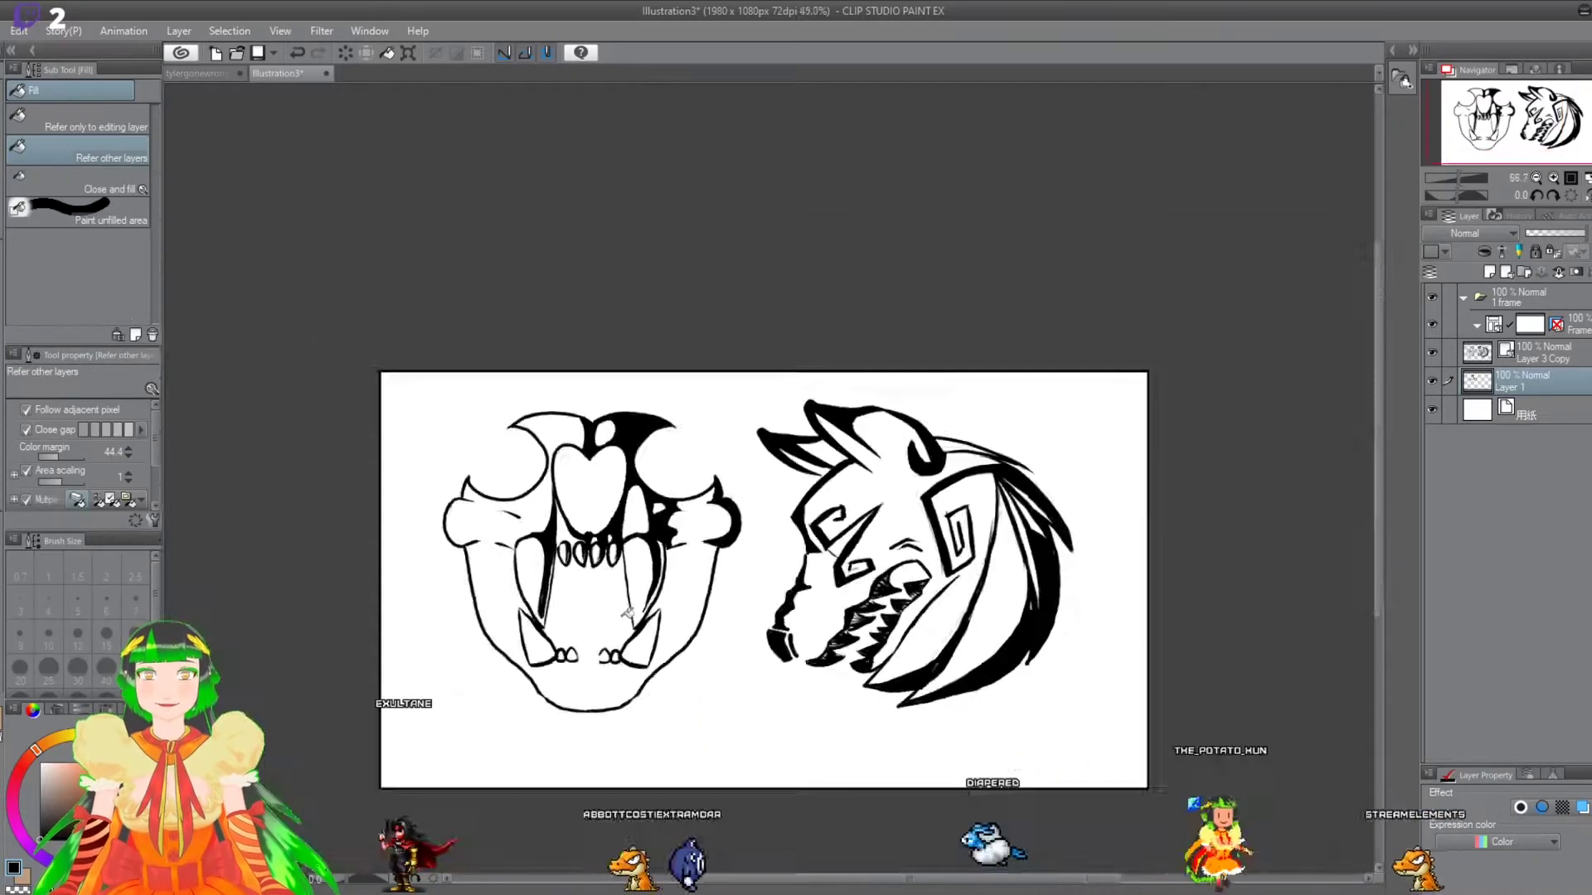
- Outline the shadow around the right lower fang down to the chin and fill the jaw's right side black
scroll(655, 622, up, 6)
key(p)
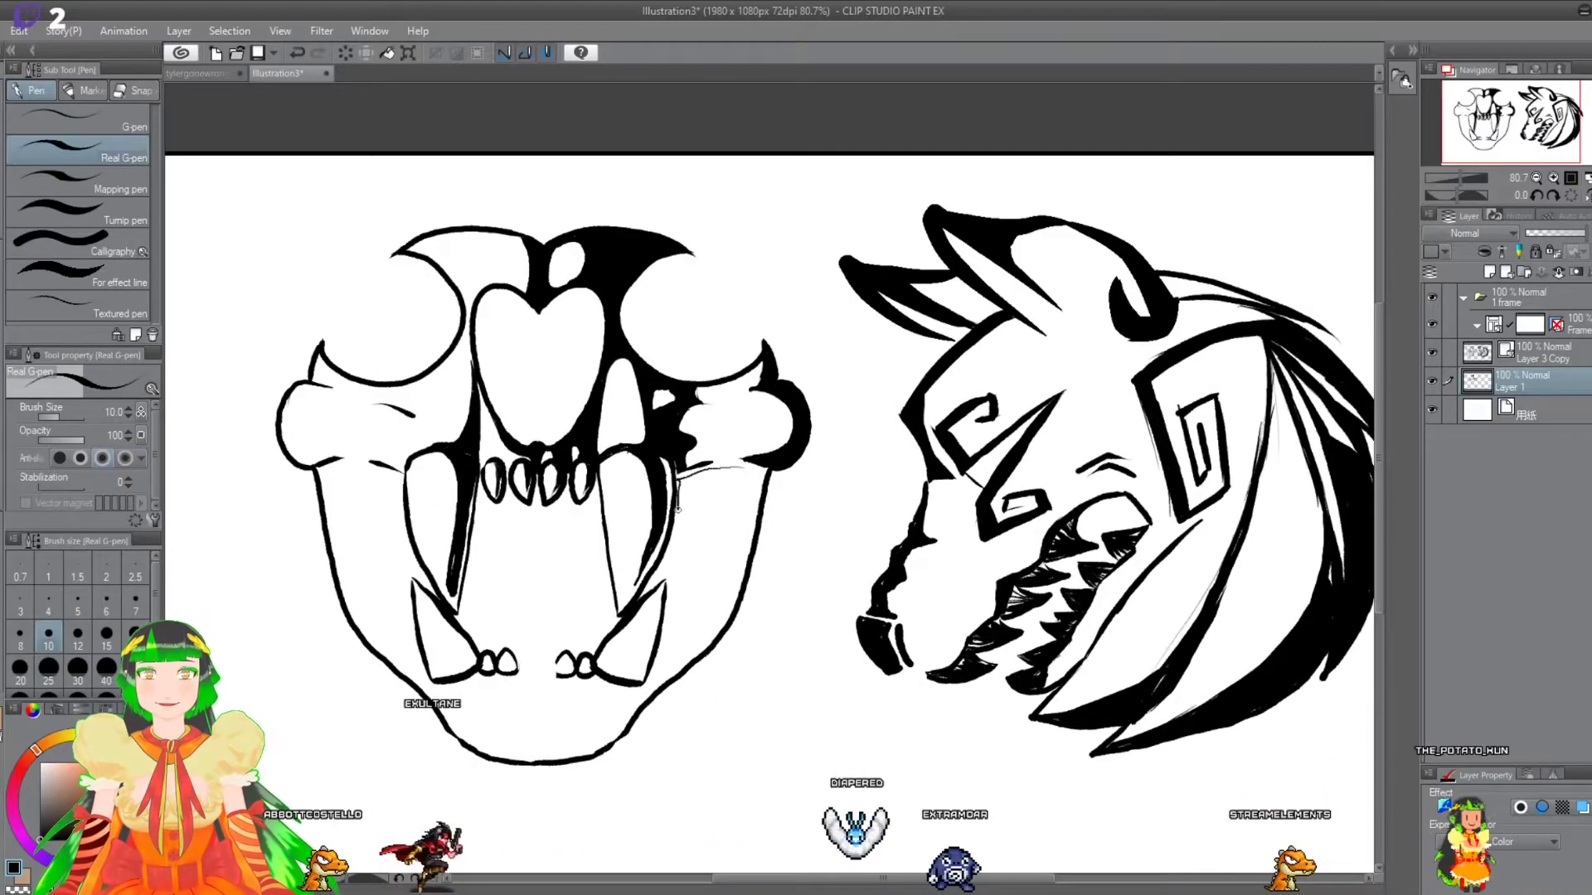
mouse_move(666, 568)
mouse_down()
mouse_move(645, 687)
mouse_move(538, 688)
mouse_move(552, 760)
mouse_up()
key(g)
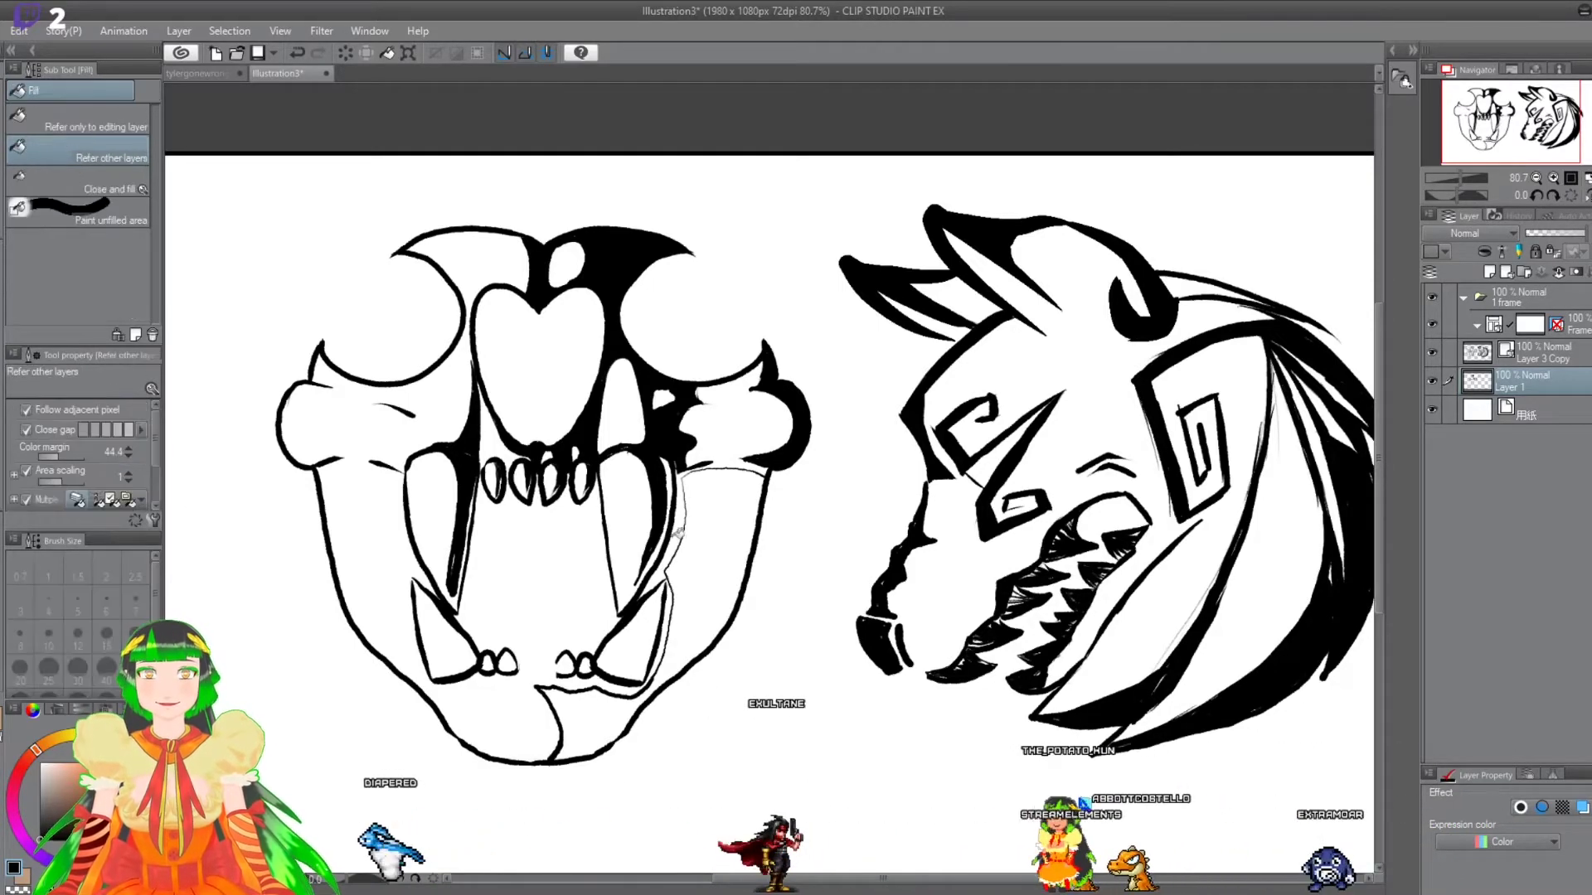
click(714, 572)
click(593, 718)
key(p)
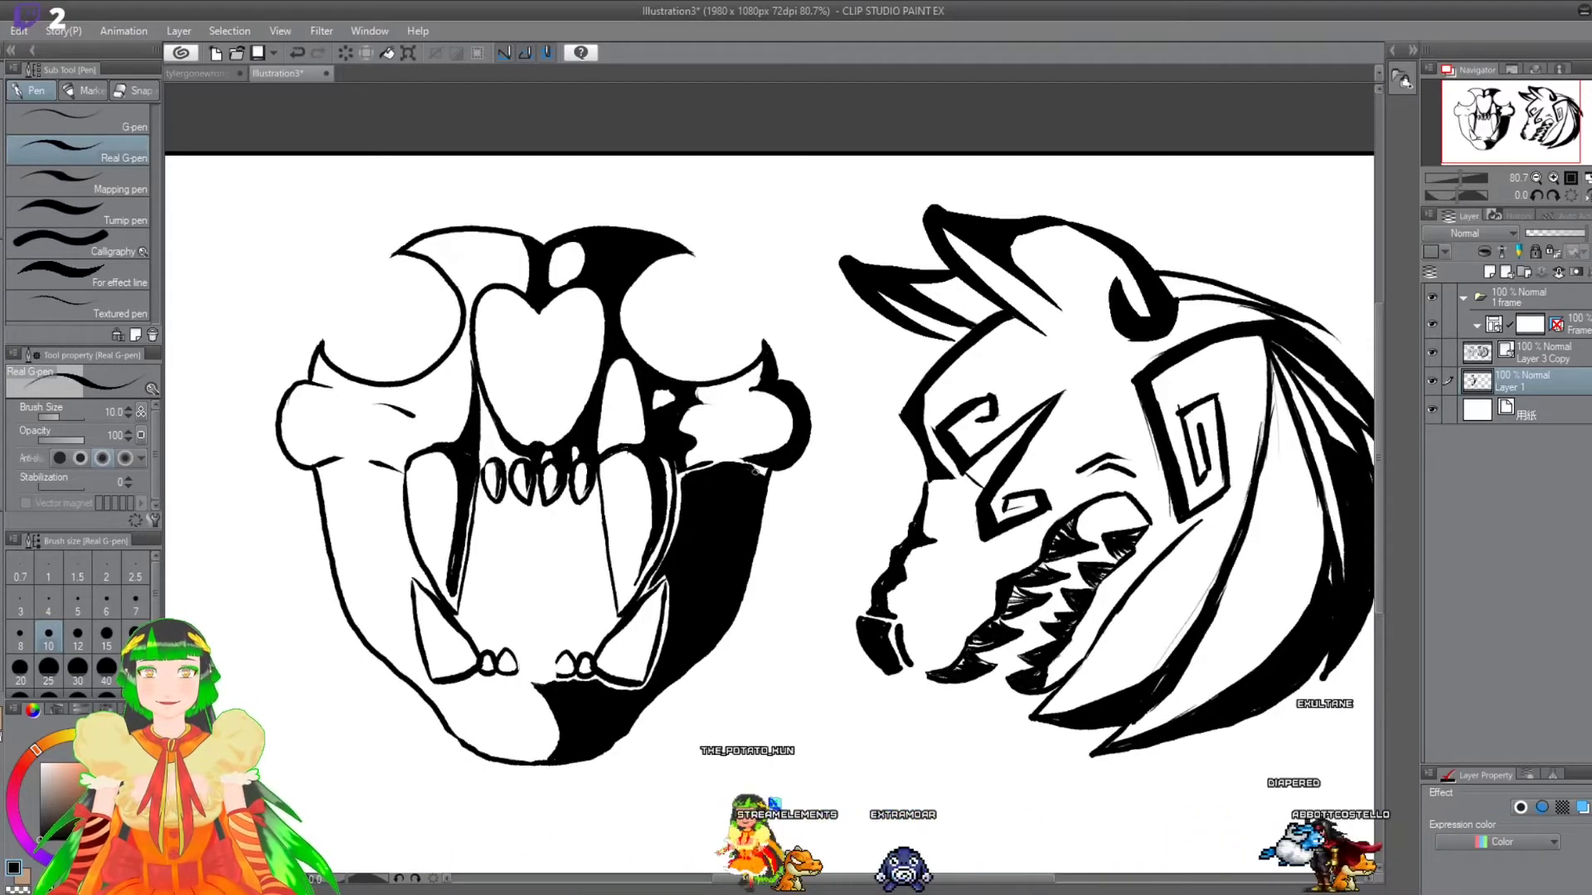
- Clean up the lines around the skull's left fangs on Layer 3 Copy with the Hard eraser, and return to Layer 1
scroll(406, 630, down, 3)
scroll(365, 715, up, 2)
scroll(365, 716, up, 2)
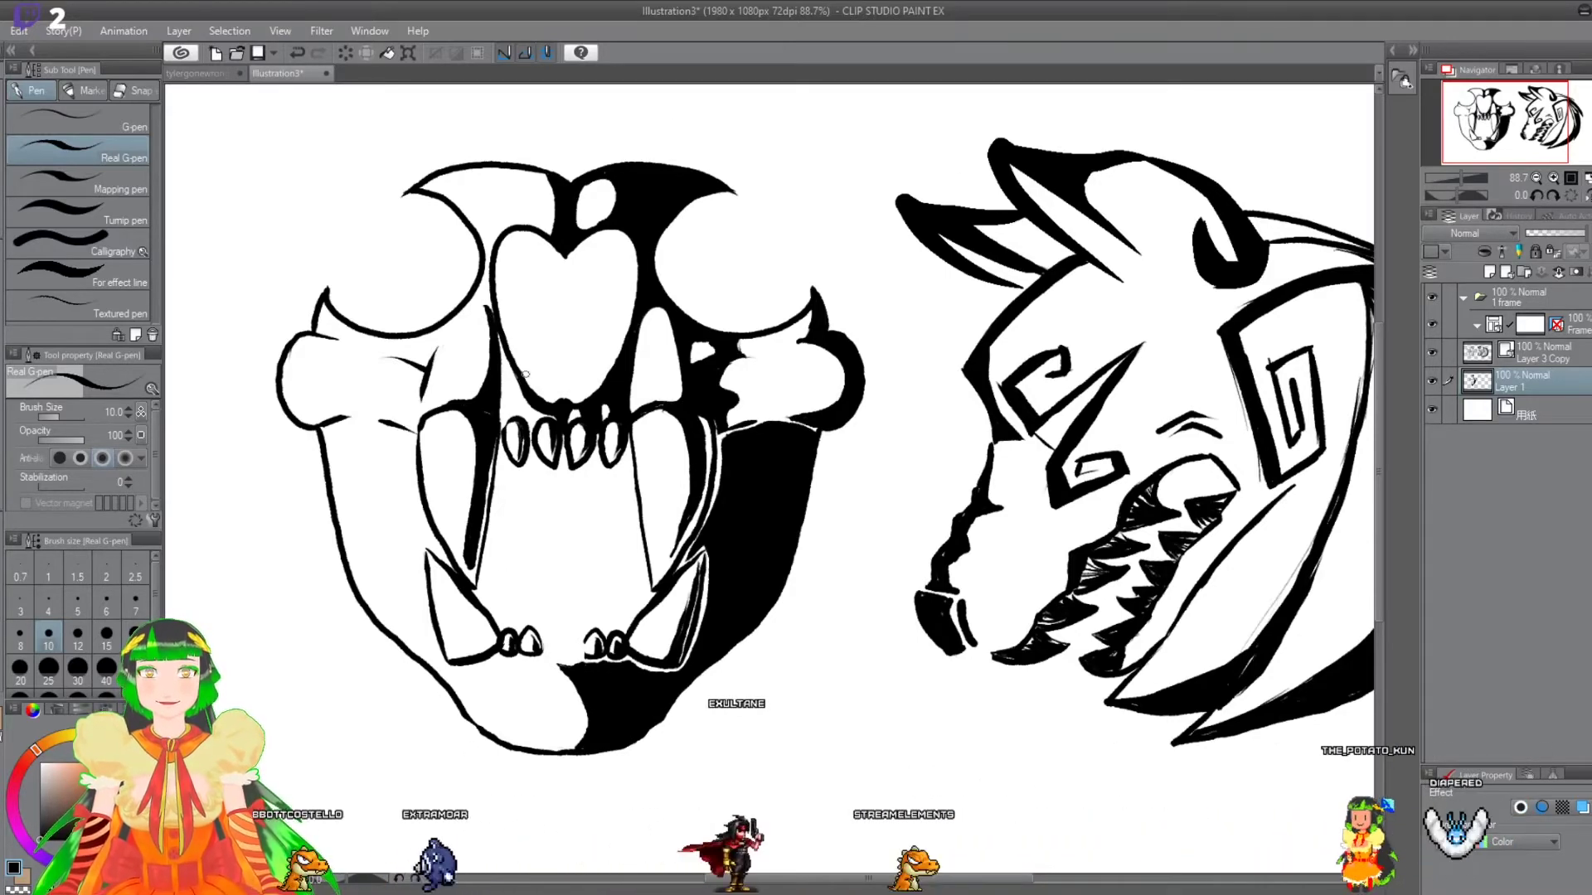
key(e)
click(78, 119)
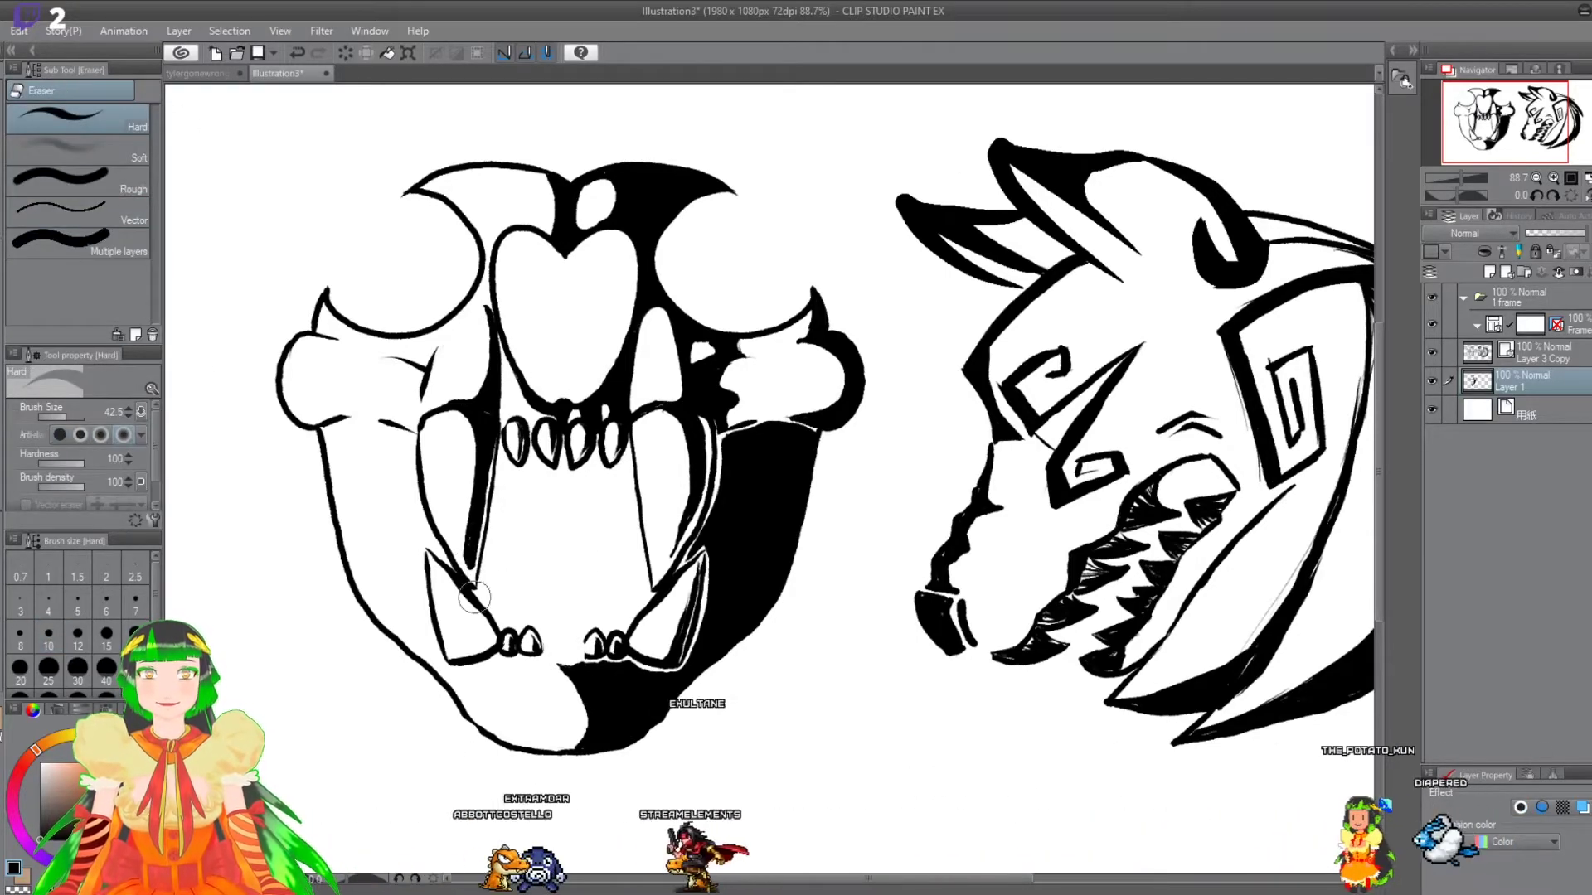
click(1542, 354)
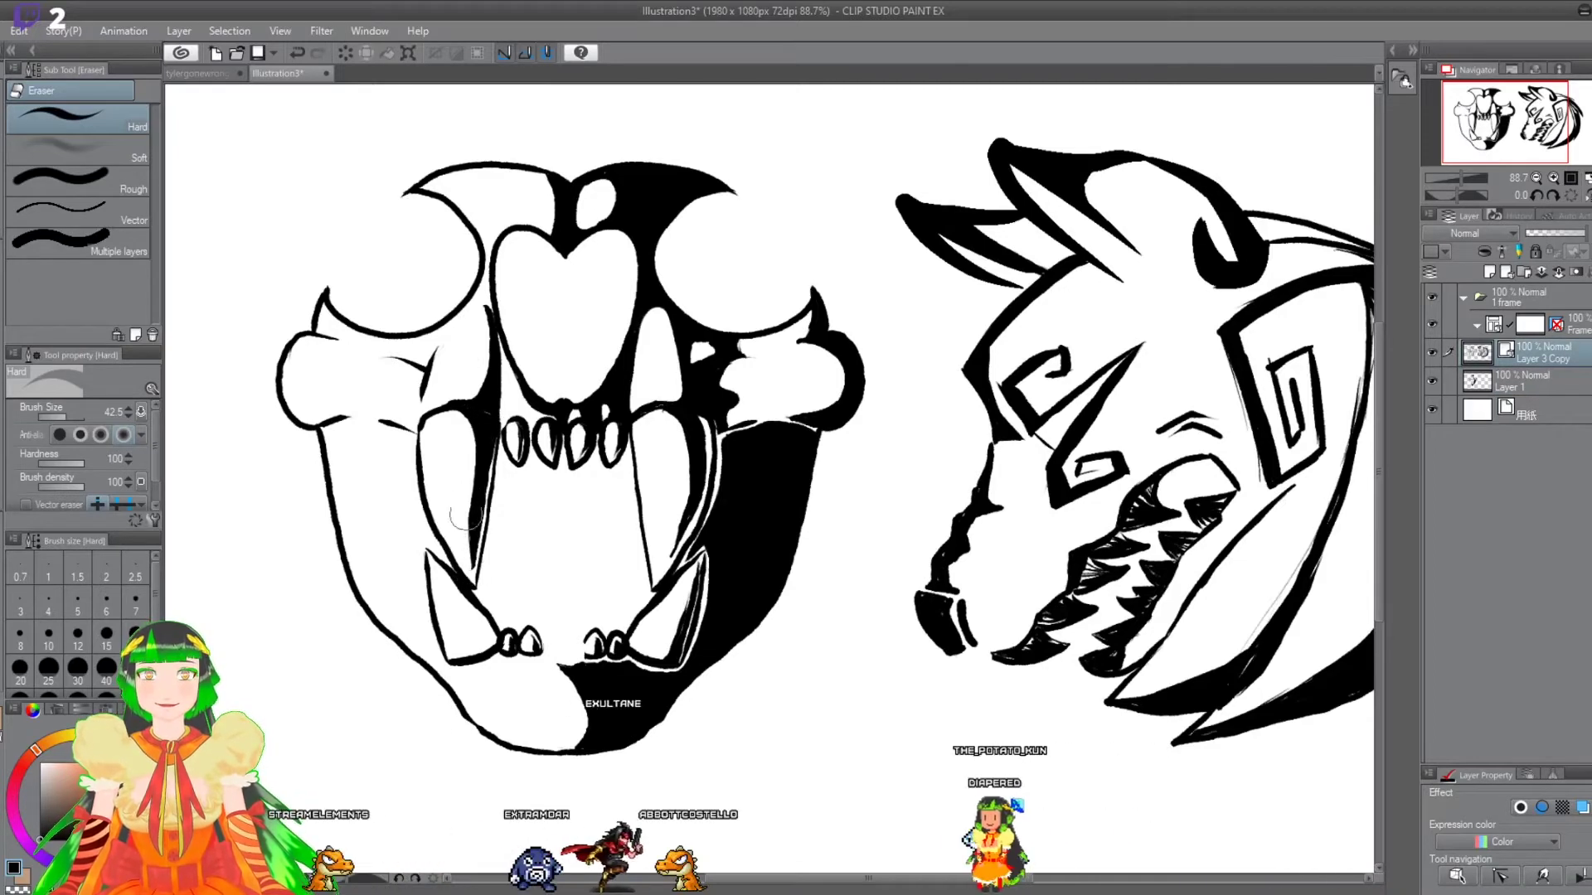
key(alt+bracketleft)
key(p)
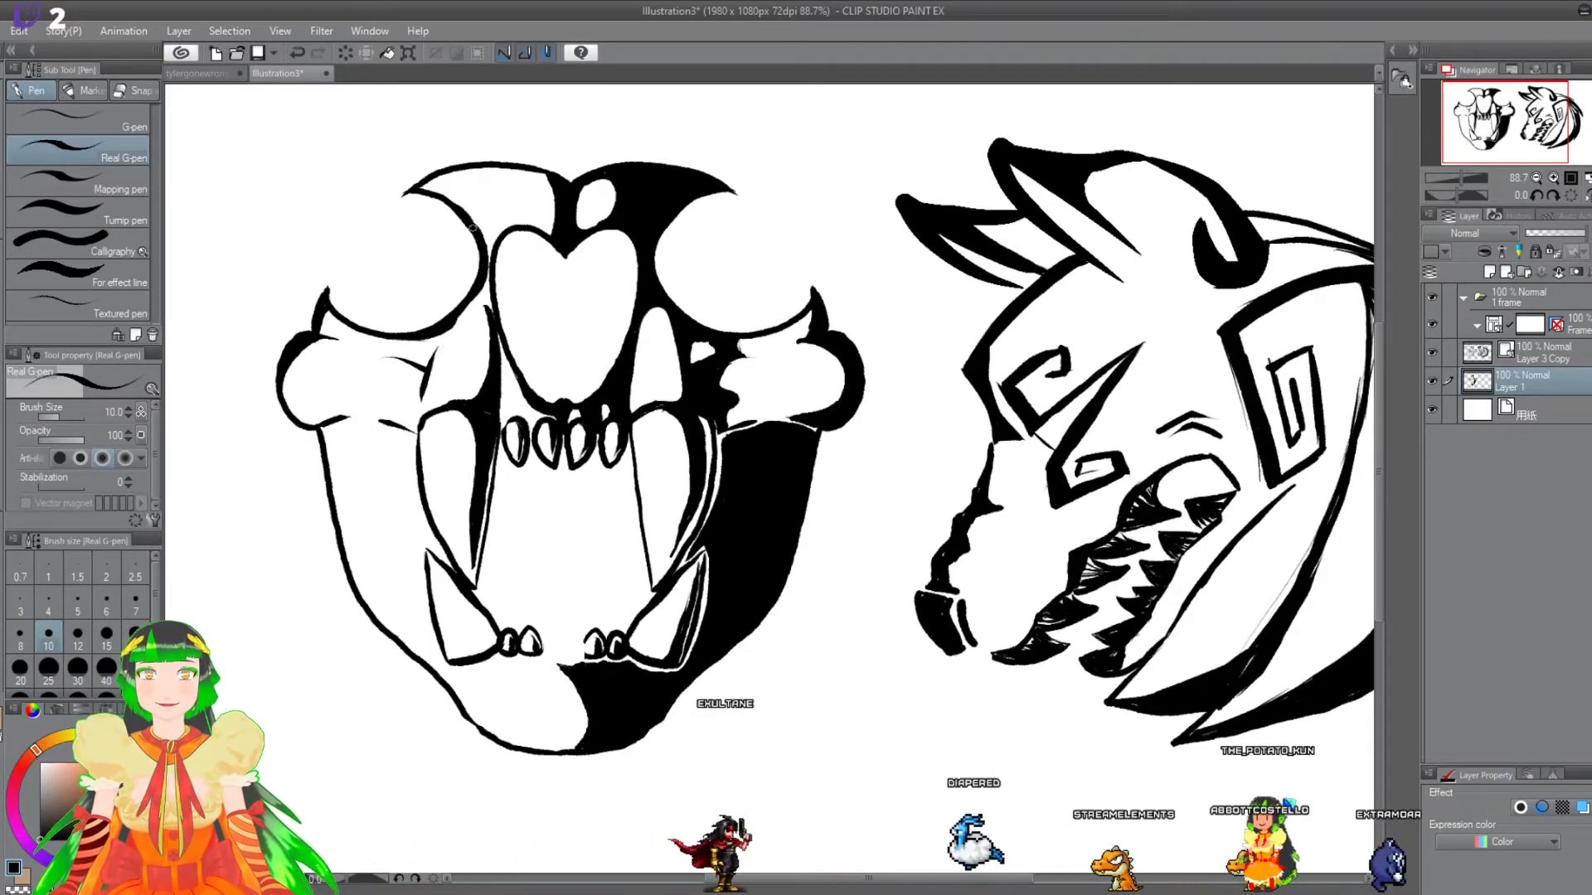
- Refine the chin's shadow edge and paint a narrow black shadow along the outside of the left upper fang
scroll(450, 832, down, 3)
scroll(464, 813, up, 4)
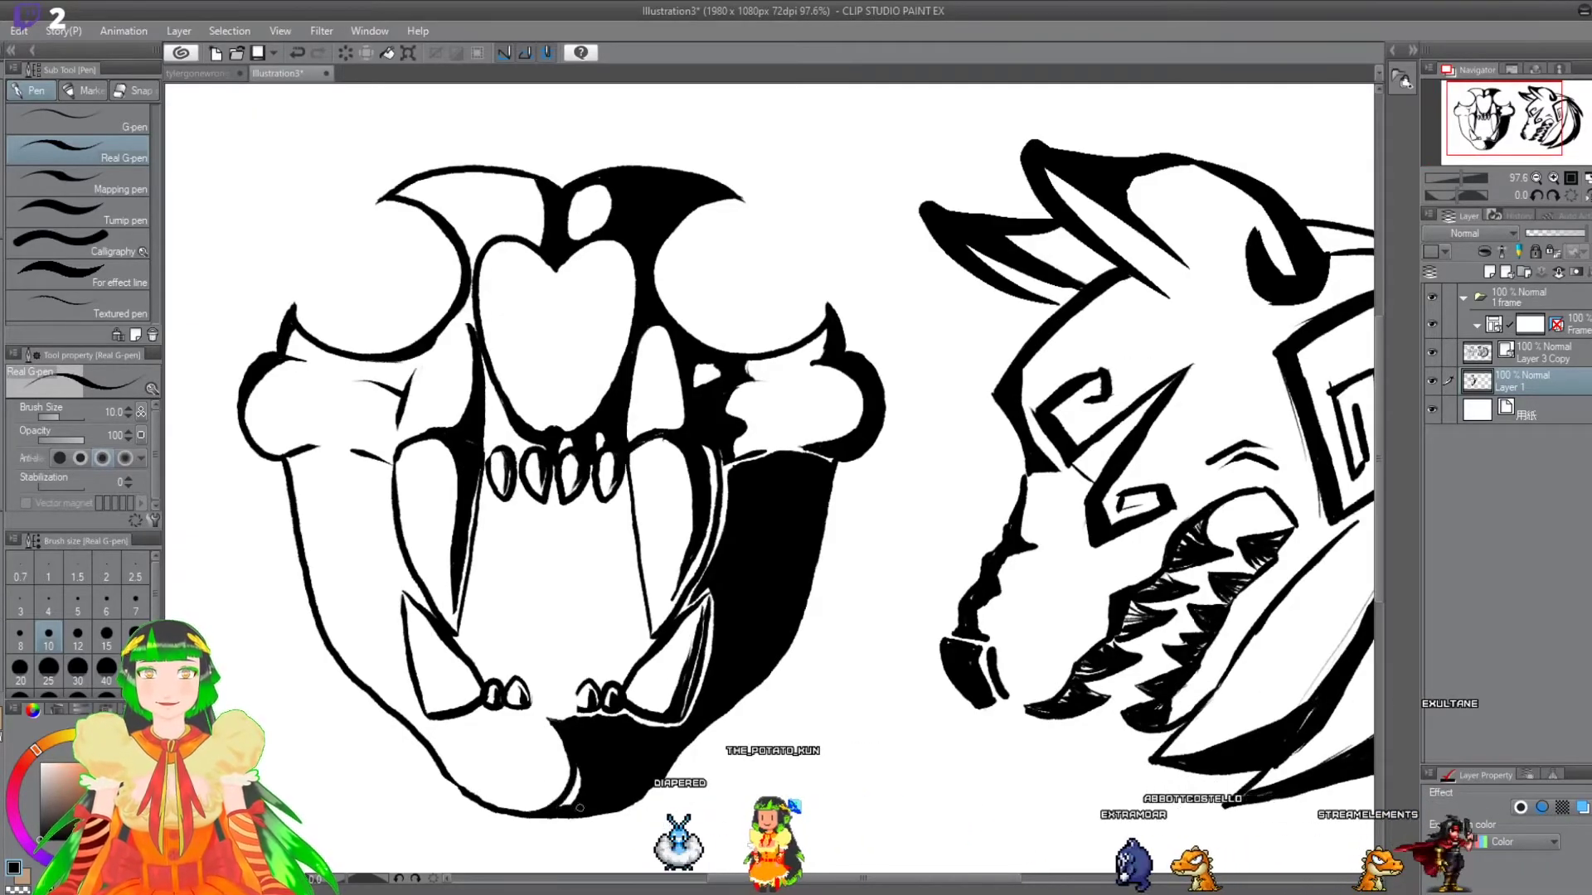
drag(570, 804, 579, 772)
drag(390, 546, 392, 466)
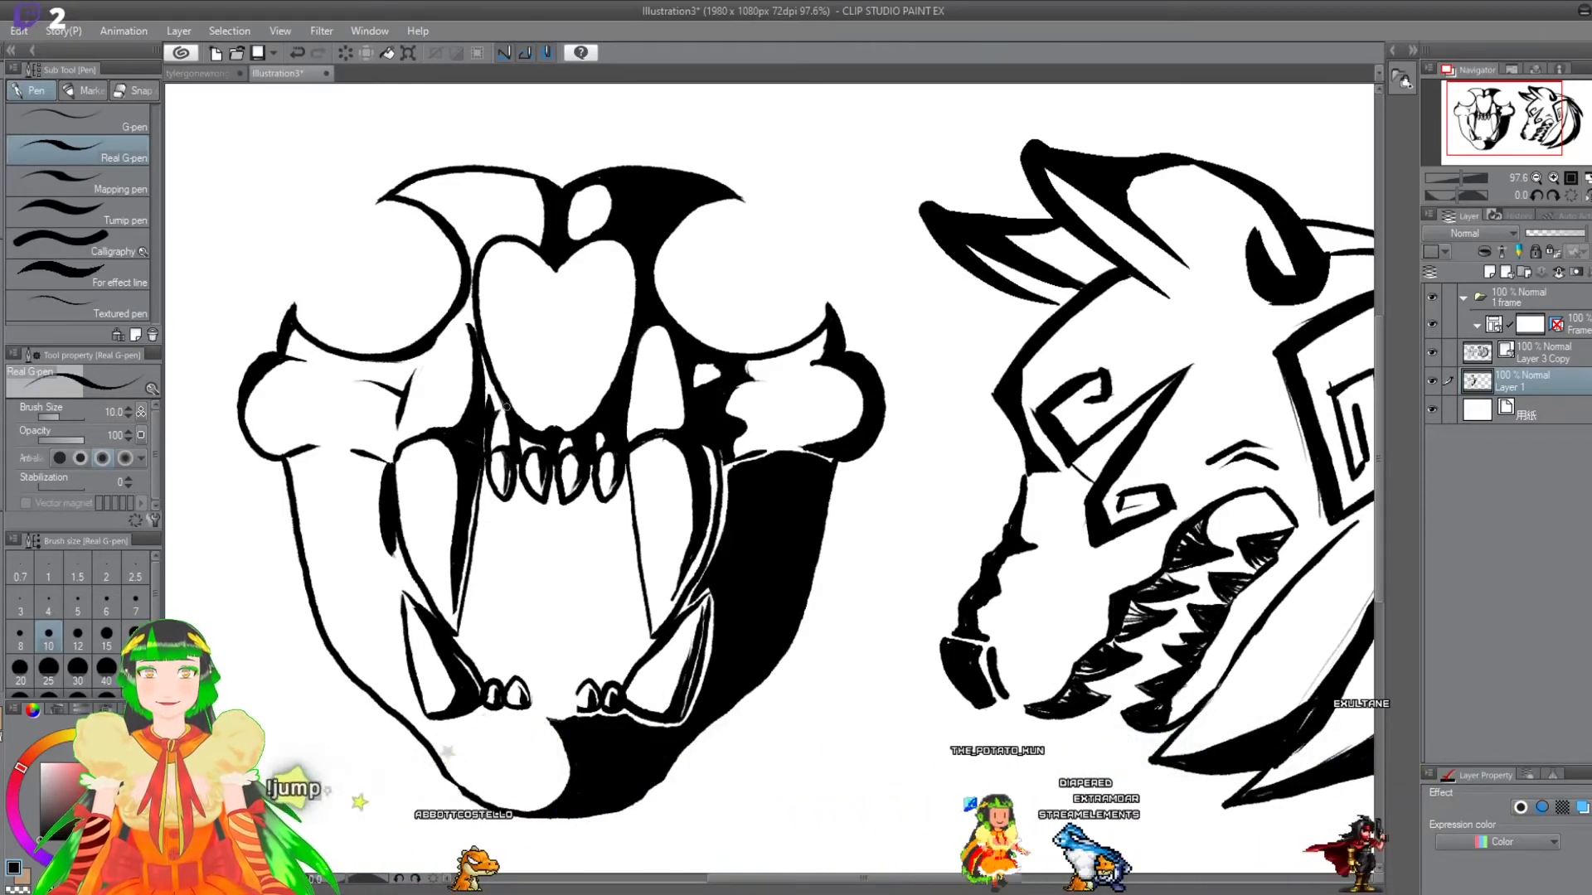
- Outline a small pointed shadow where the left cheekbone meets the fang root and fill it black
drag(383, 384, 418, 365)
key(g)
click(399, 383)
key(p)
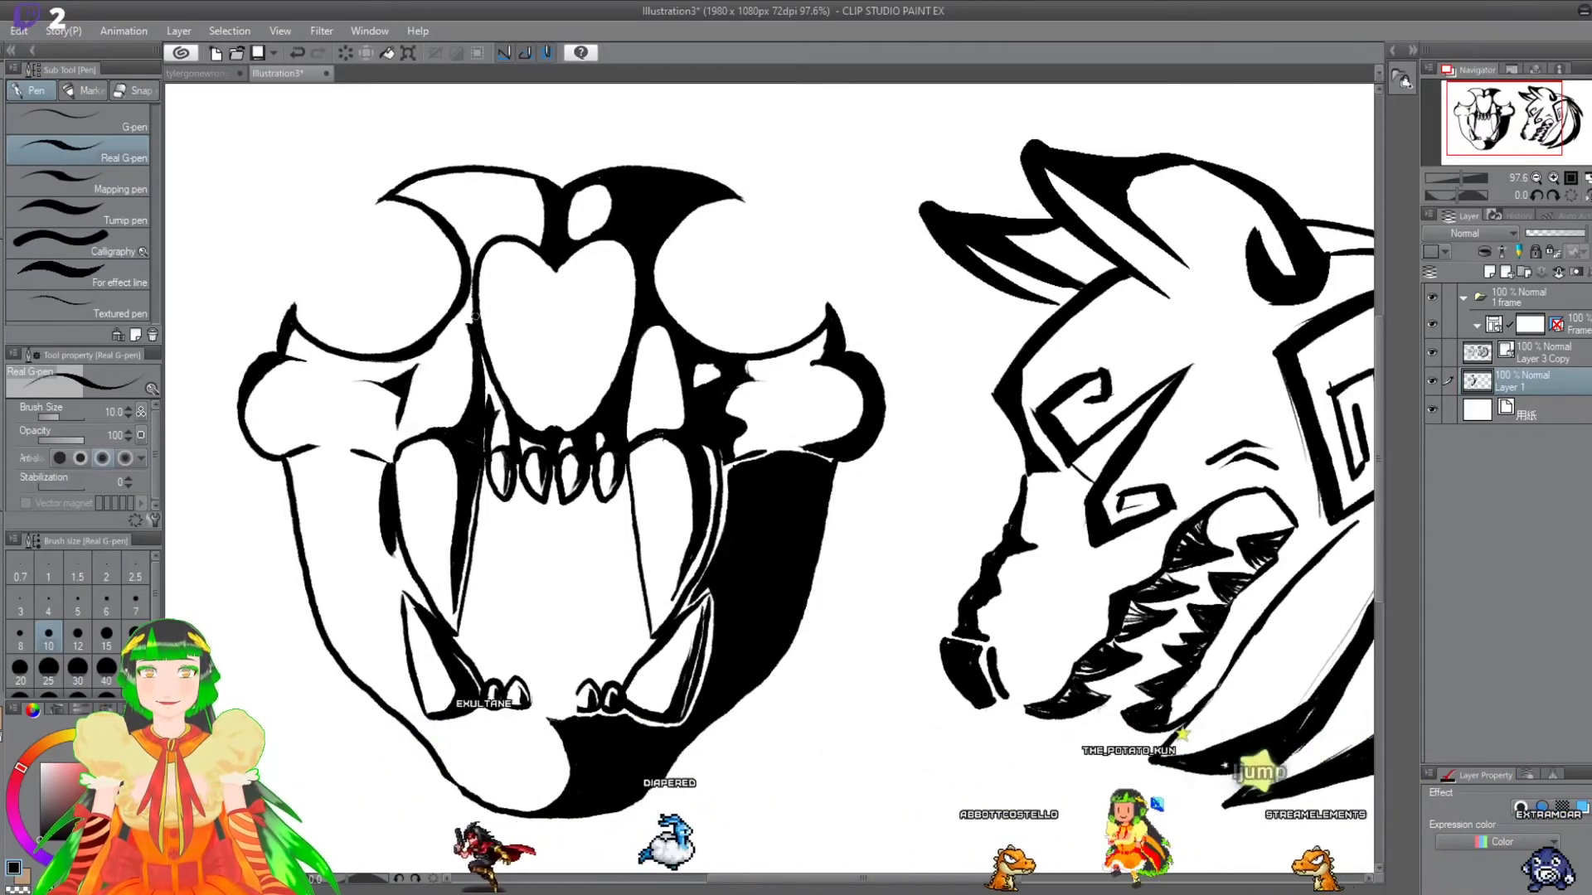
- Draw two small pointed teeth in the middle of the lower jaw on Layer 3 Copy and add gum shadows beneath the teeth
scroll(475, 315, down, 2)
drag(1378, 416, 1380, 468)
click(1540, 353)
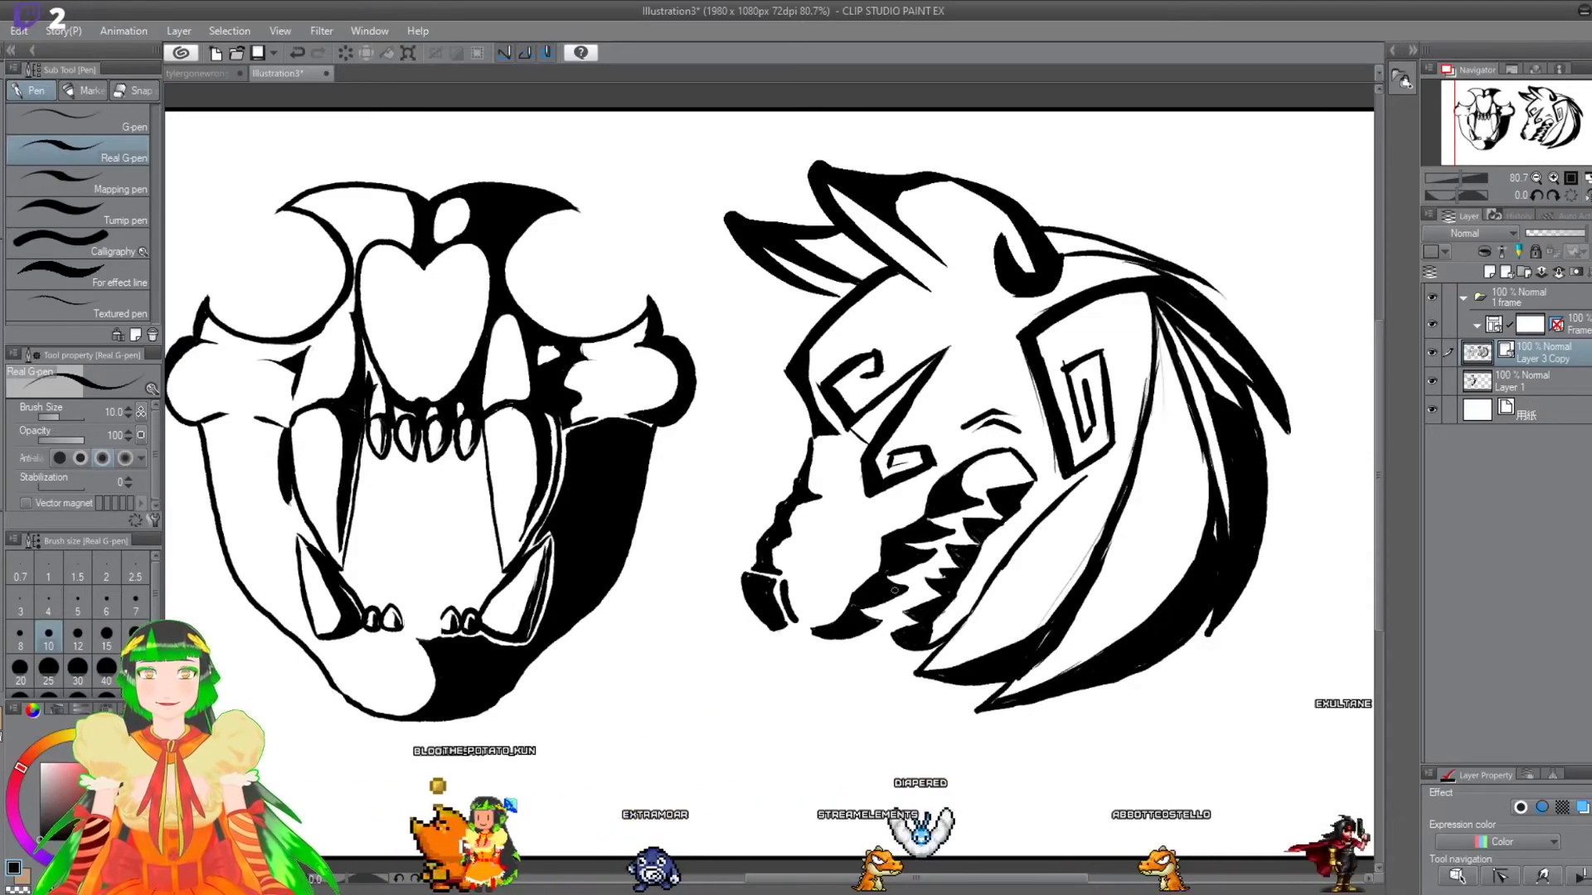
scroll(894, 590, down, 2)
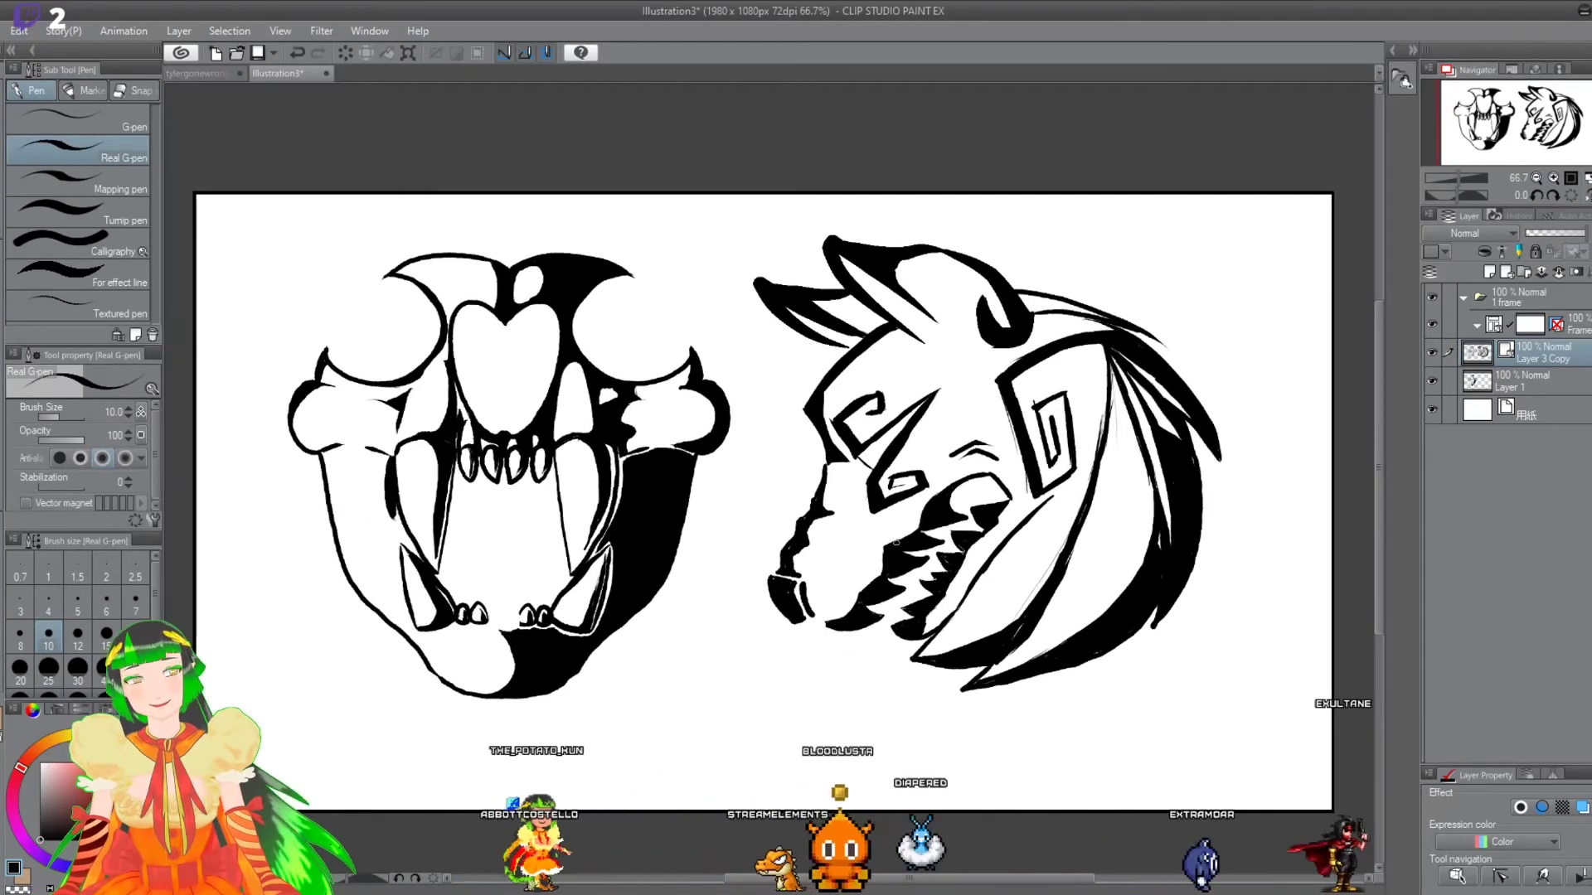
scroll(512, 621, up, 4)
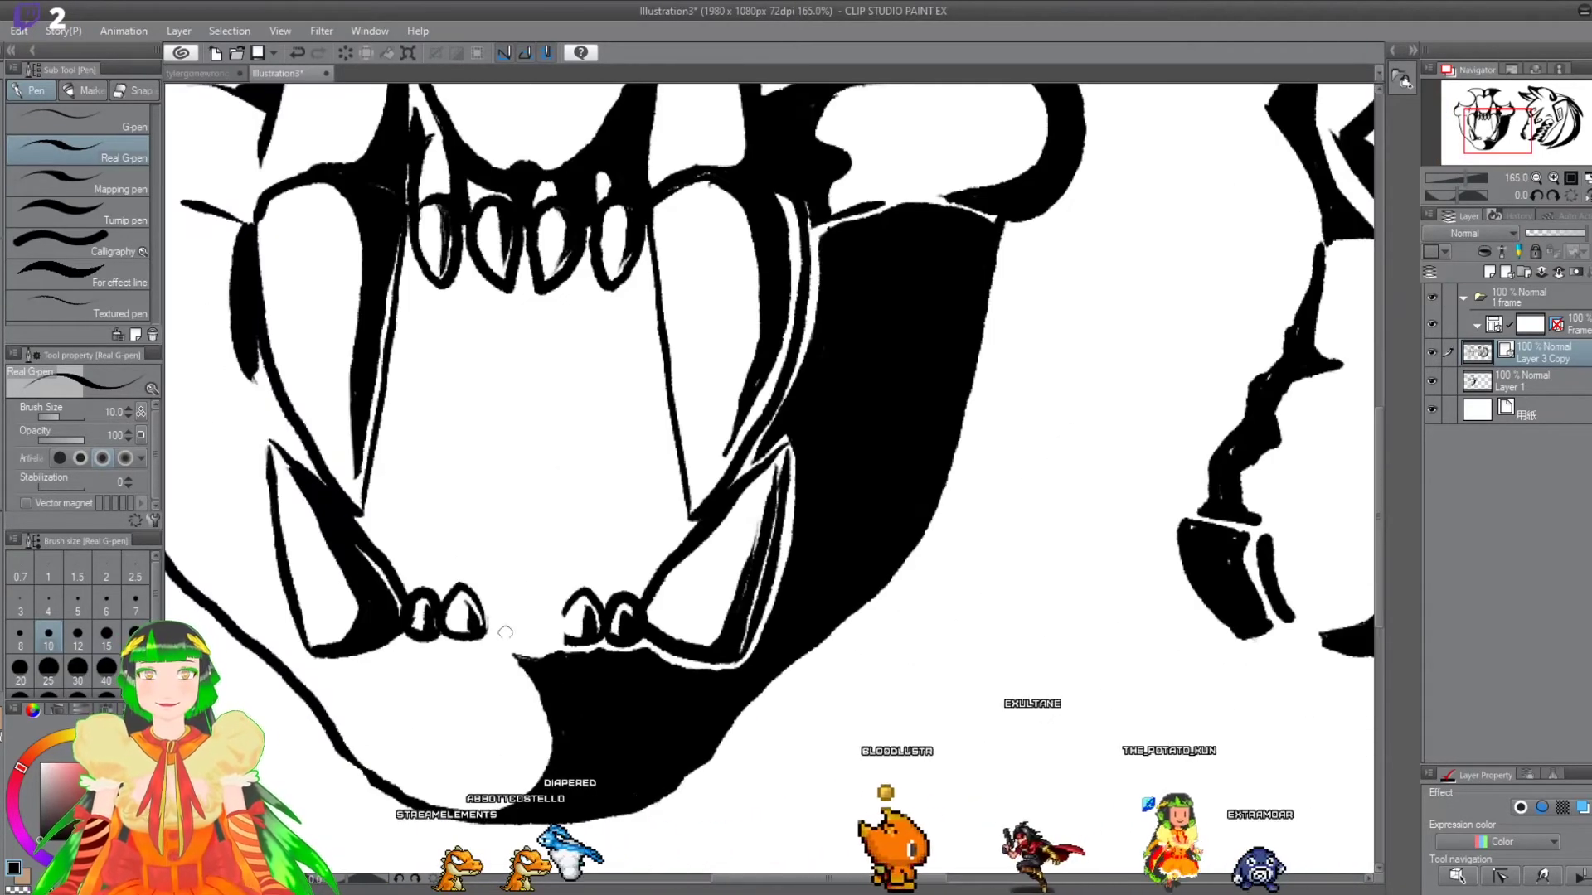
key(ctrl+z)
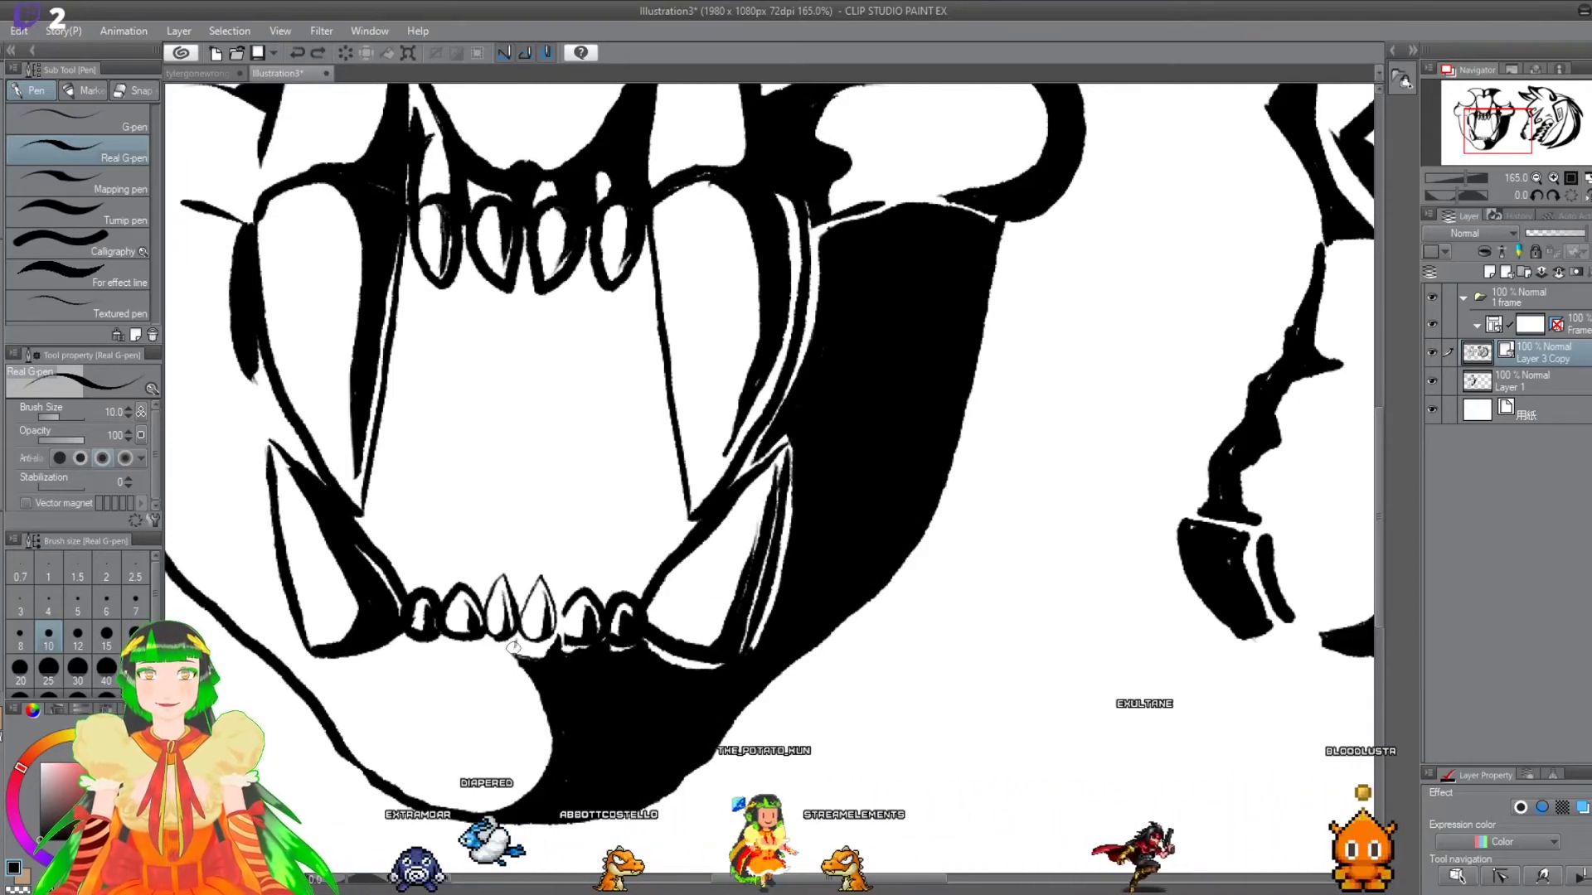
mouse_move(515, 643)
mouse_down()
mouse_move(470, 643)
mouse_move(482, 659)
mouse_move(438, 657)
mouse_up()
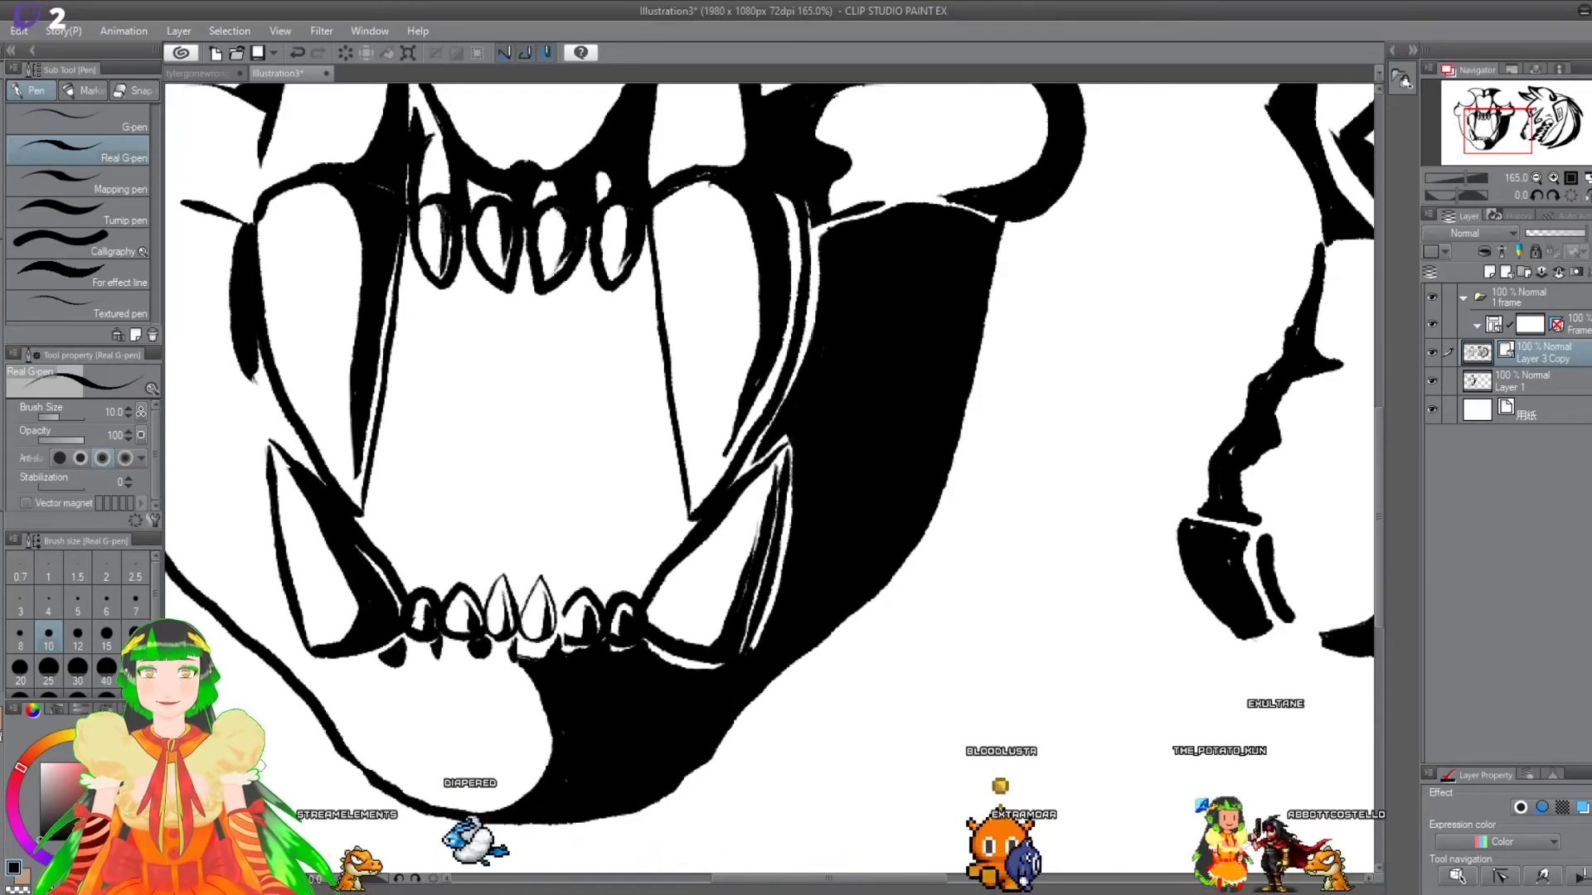
- Add a short hooked line below the root of the left lower fang and touch up the top of the left upper fang's outer shadow
scroll(486, 646, down, 4)
scroll(373, 647, up, 2)
drag(430, 654, 444, 676)
mouse_move(397, 362)
mouse_down()
mouse_move(396, 341)
mouse_move(401, 365)
mouse_up()
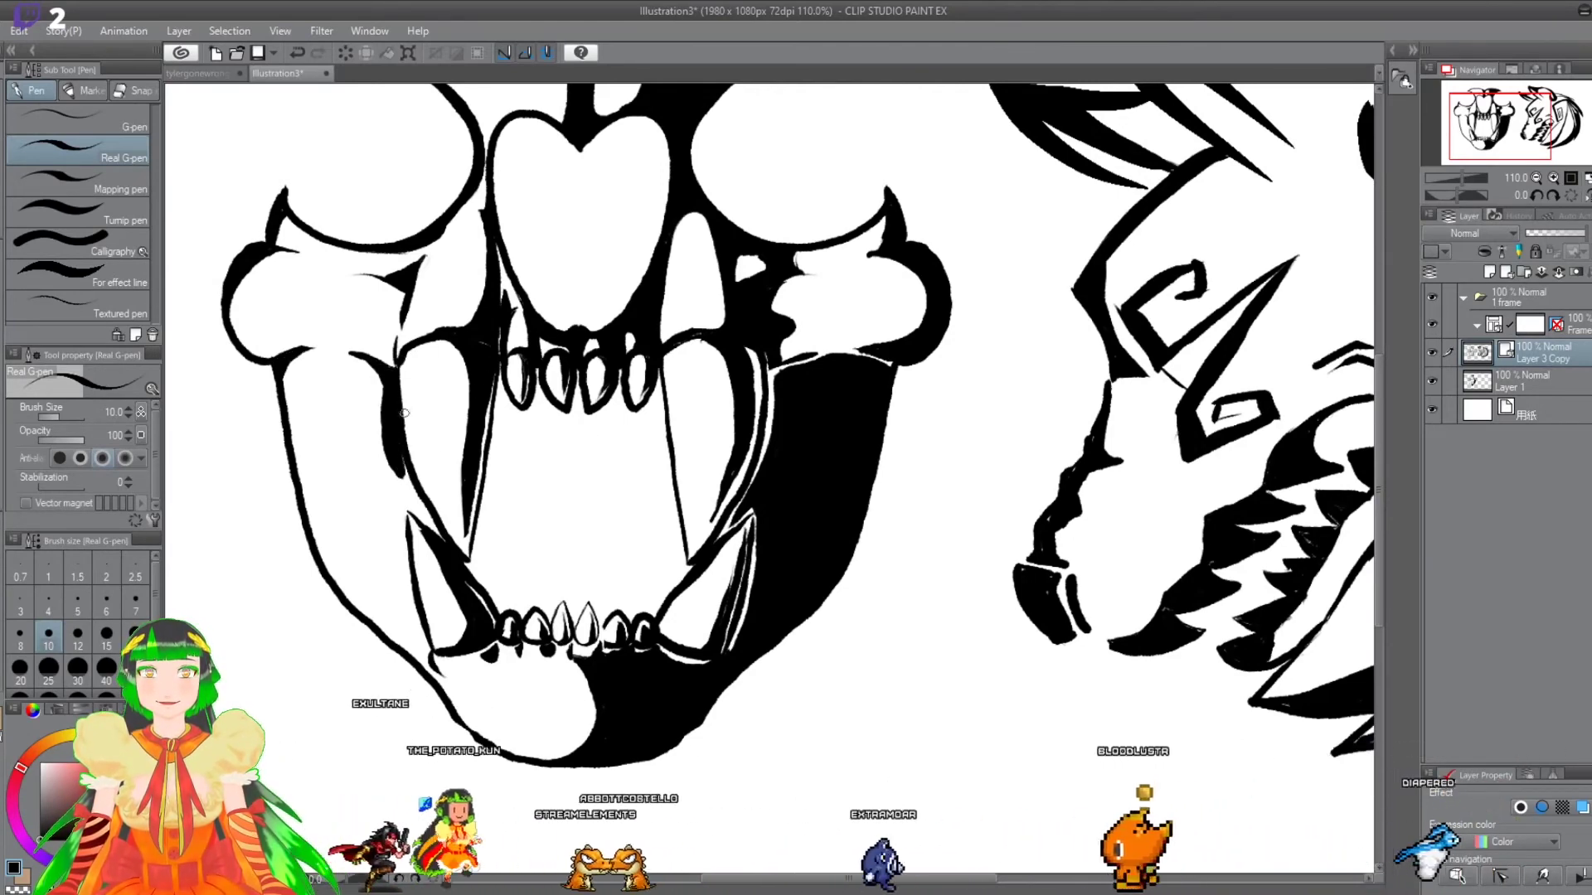
- Examine the inked skull up close and as a whole beside the creature head, checking the fangs, small teeth and shadows
scroll(95, 664, down, 4)
scroll(363, 497, down, 4)
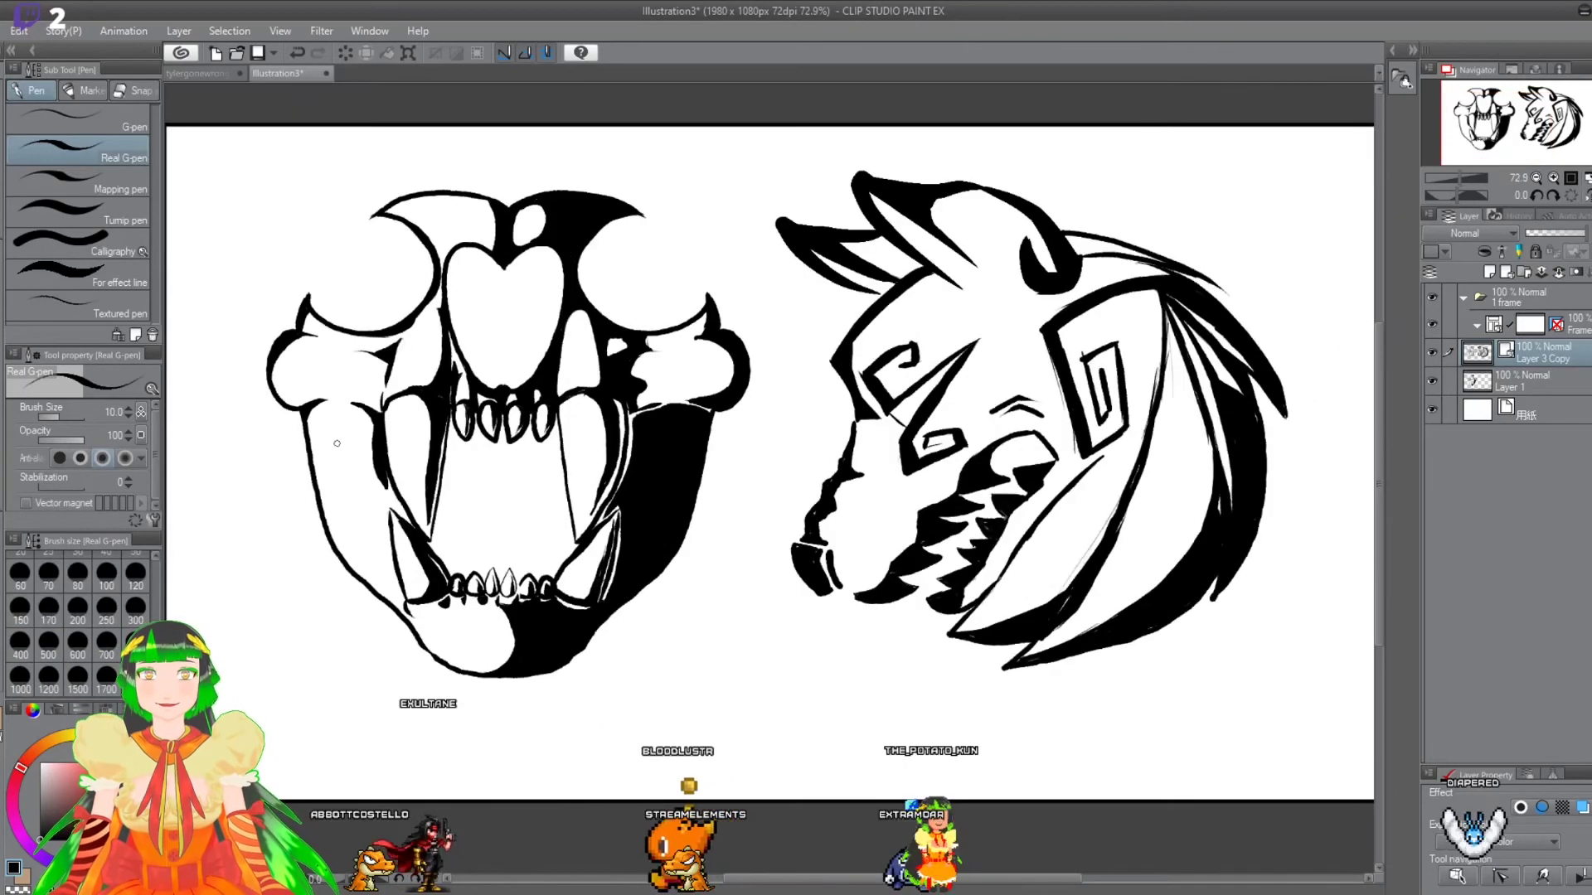
scroll(356, 332, up, 3)
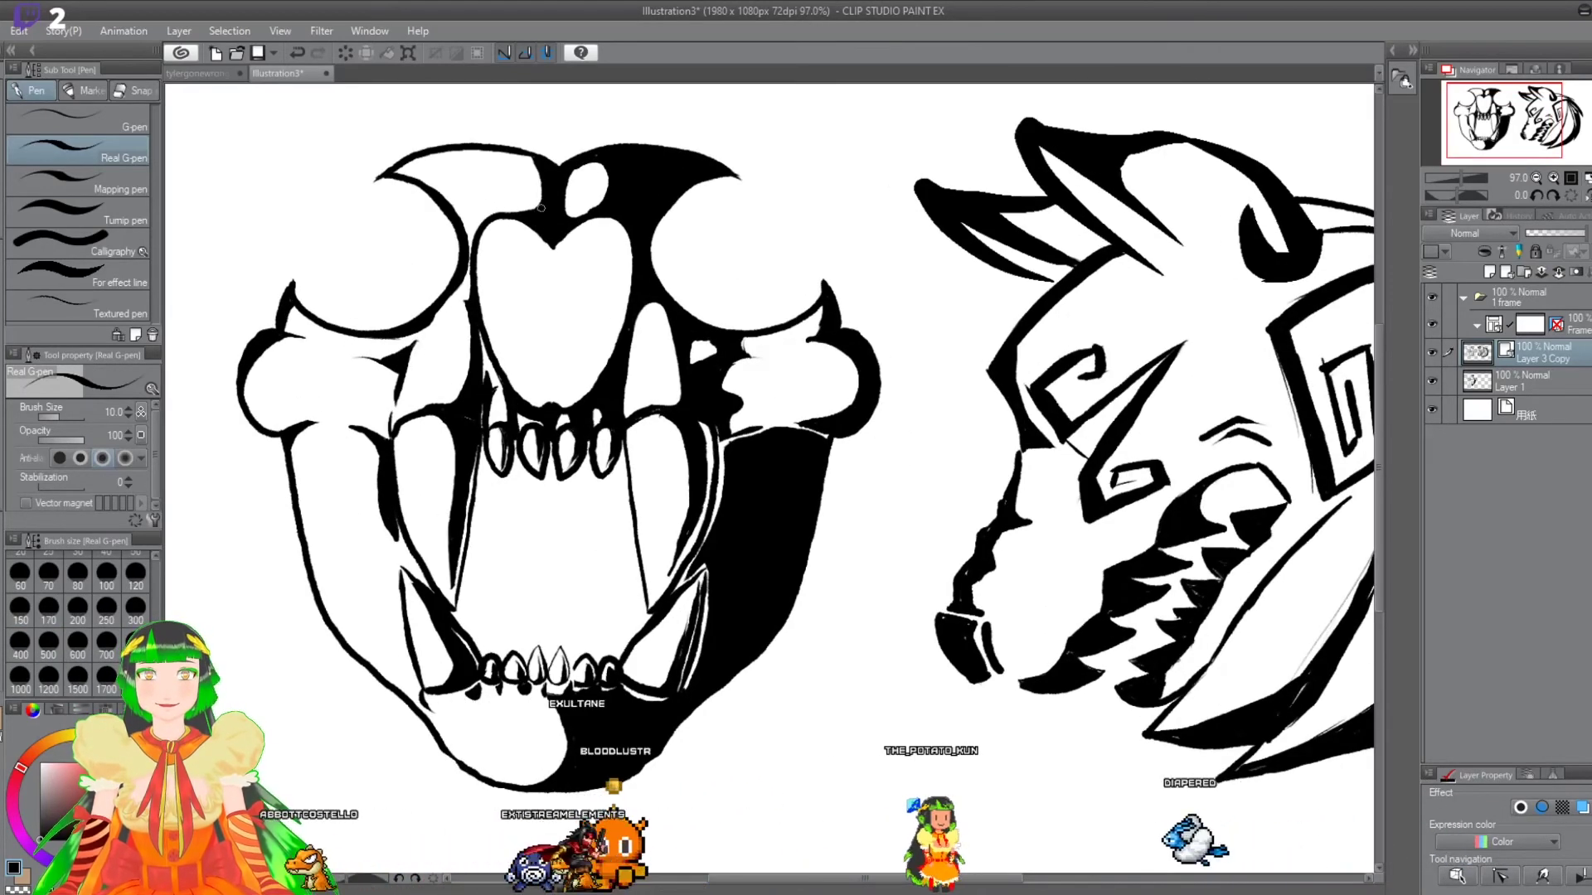
scroll(276, 590, down, 2)
scroll(267, 673, up, 3)
scroll(268, 670, down, 1)
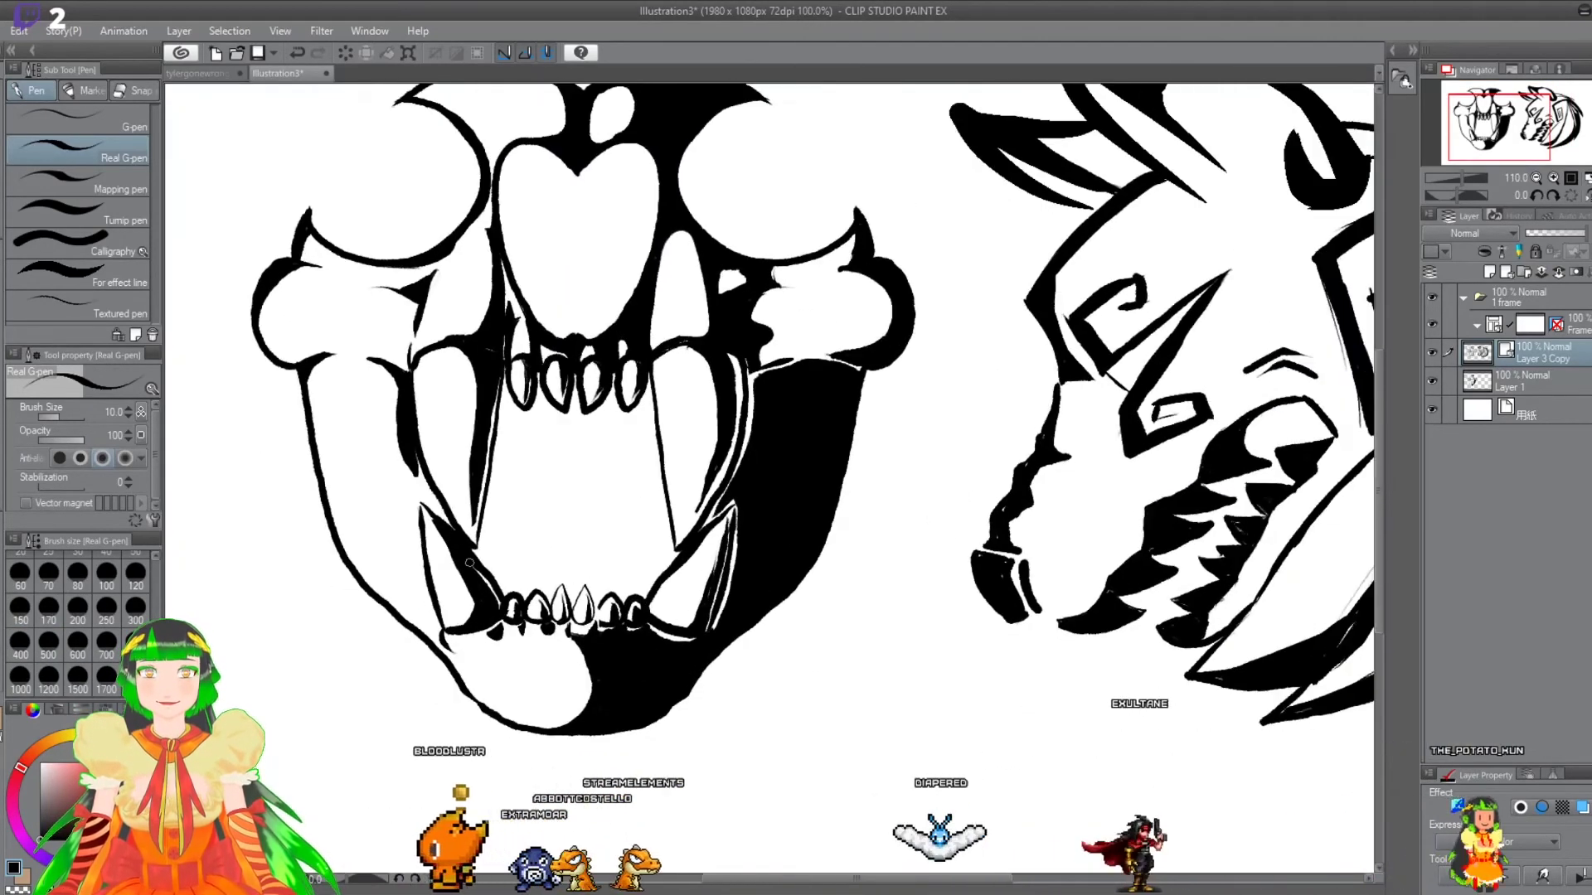
scroll(573, 520, down, 2)
scroll(621, 603, up, 5)
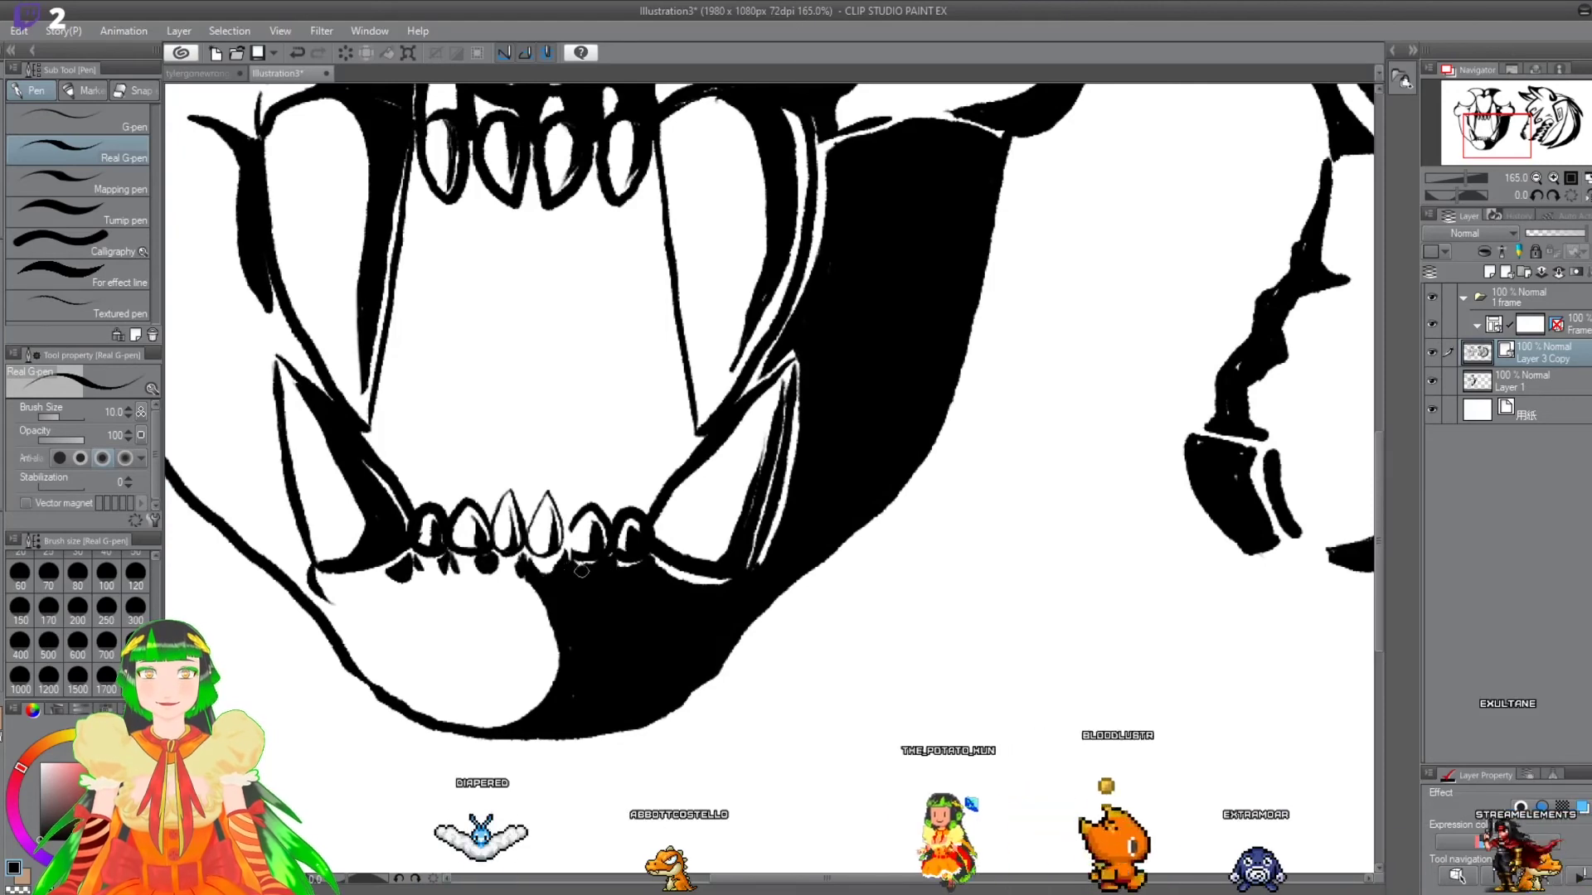
scroll(617, 477, down, 11)
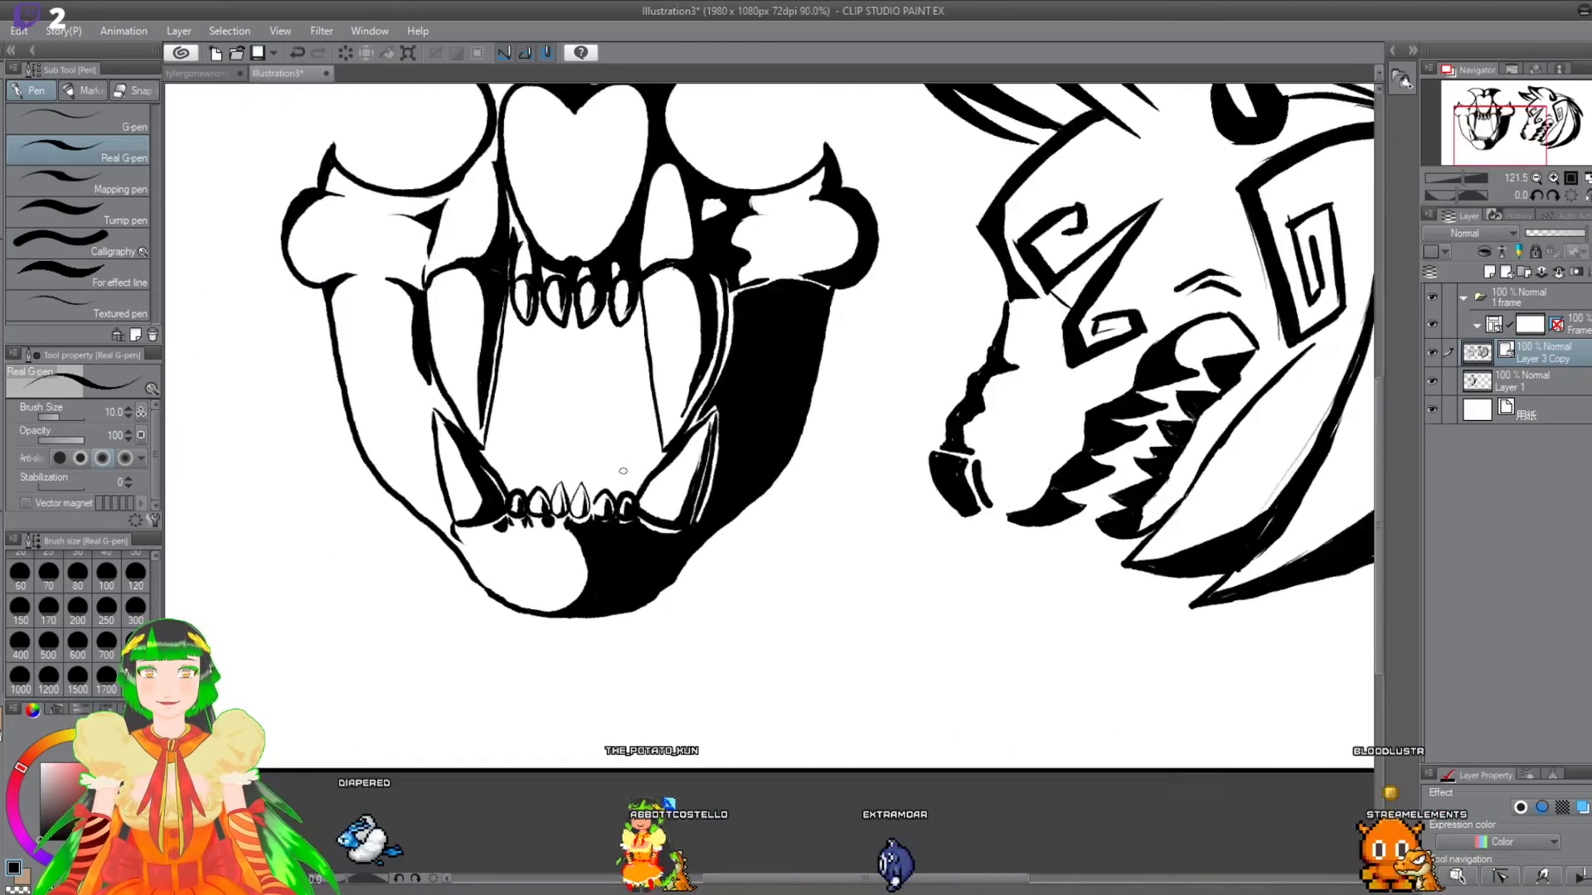
scroll(593, 510, up, 9)
key(b)
click(85, 461)
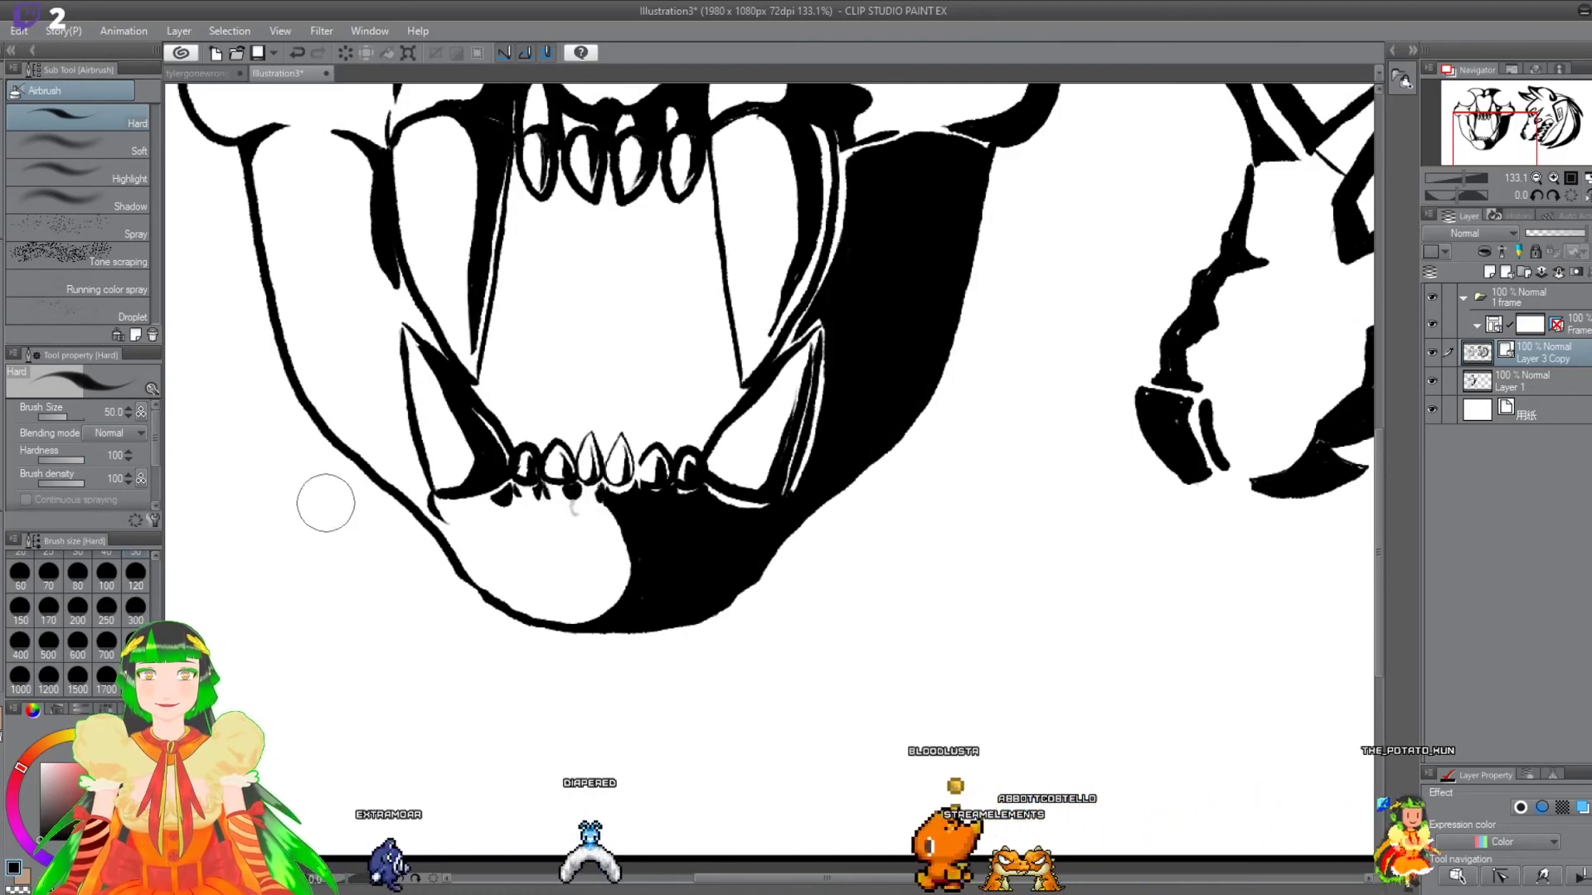
key(e)
scroll(571, 502, down, 8)
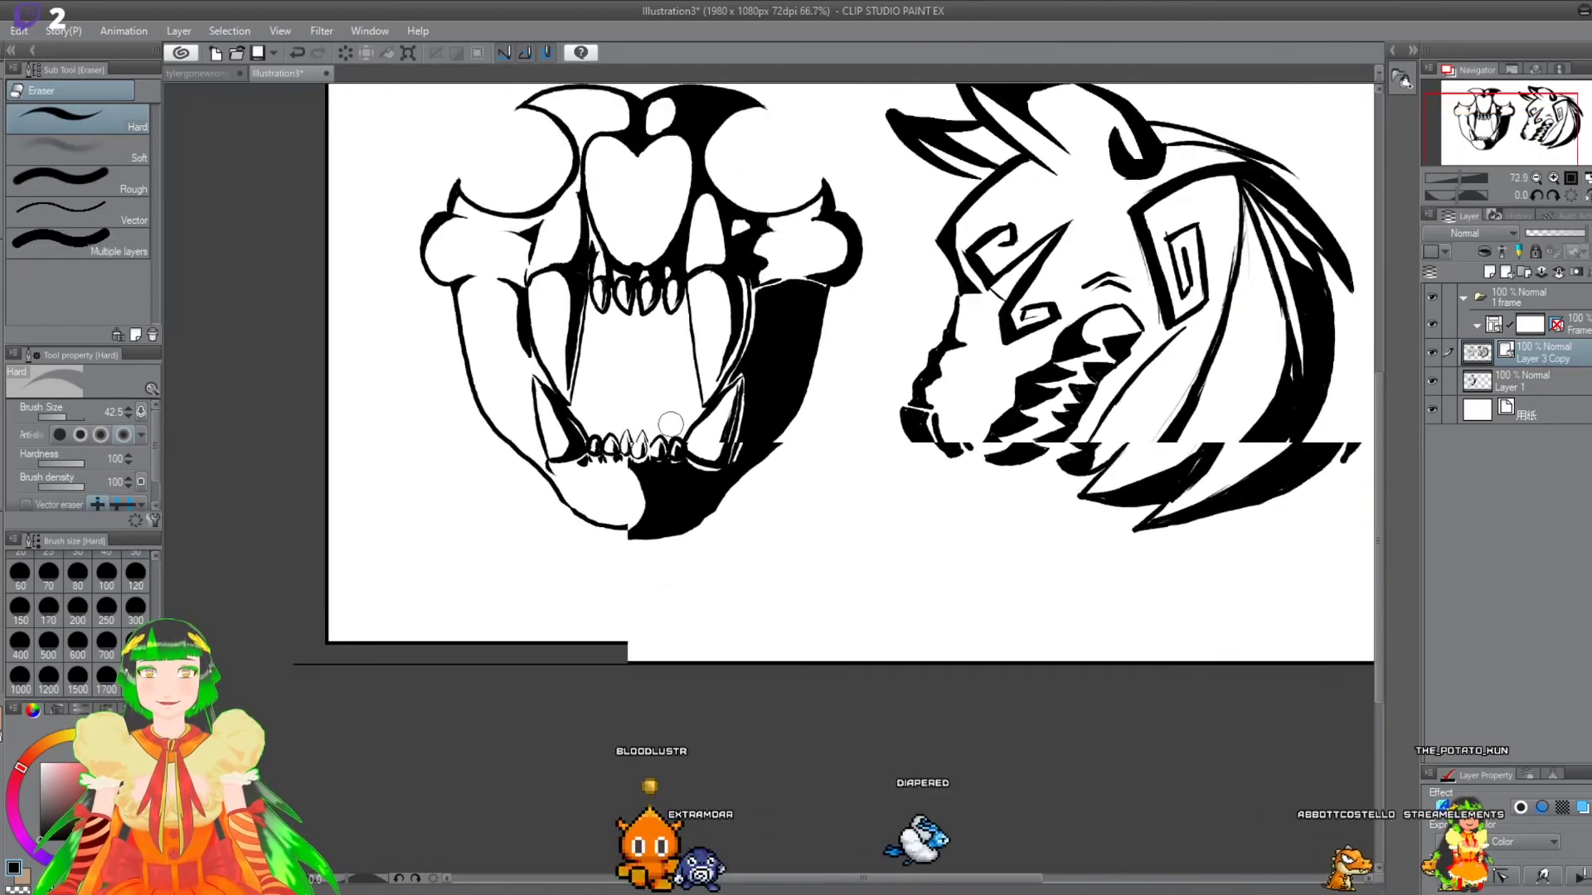
scroll(571, 501, up, 2)
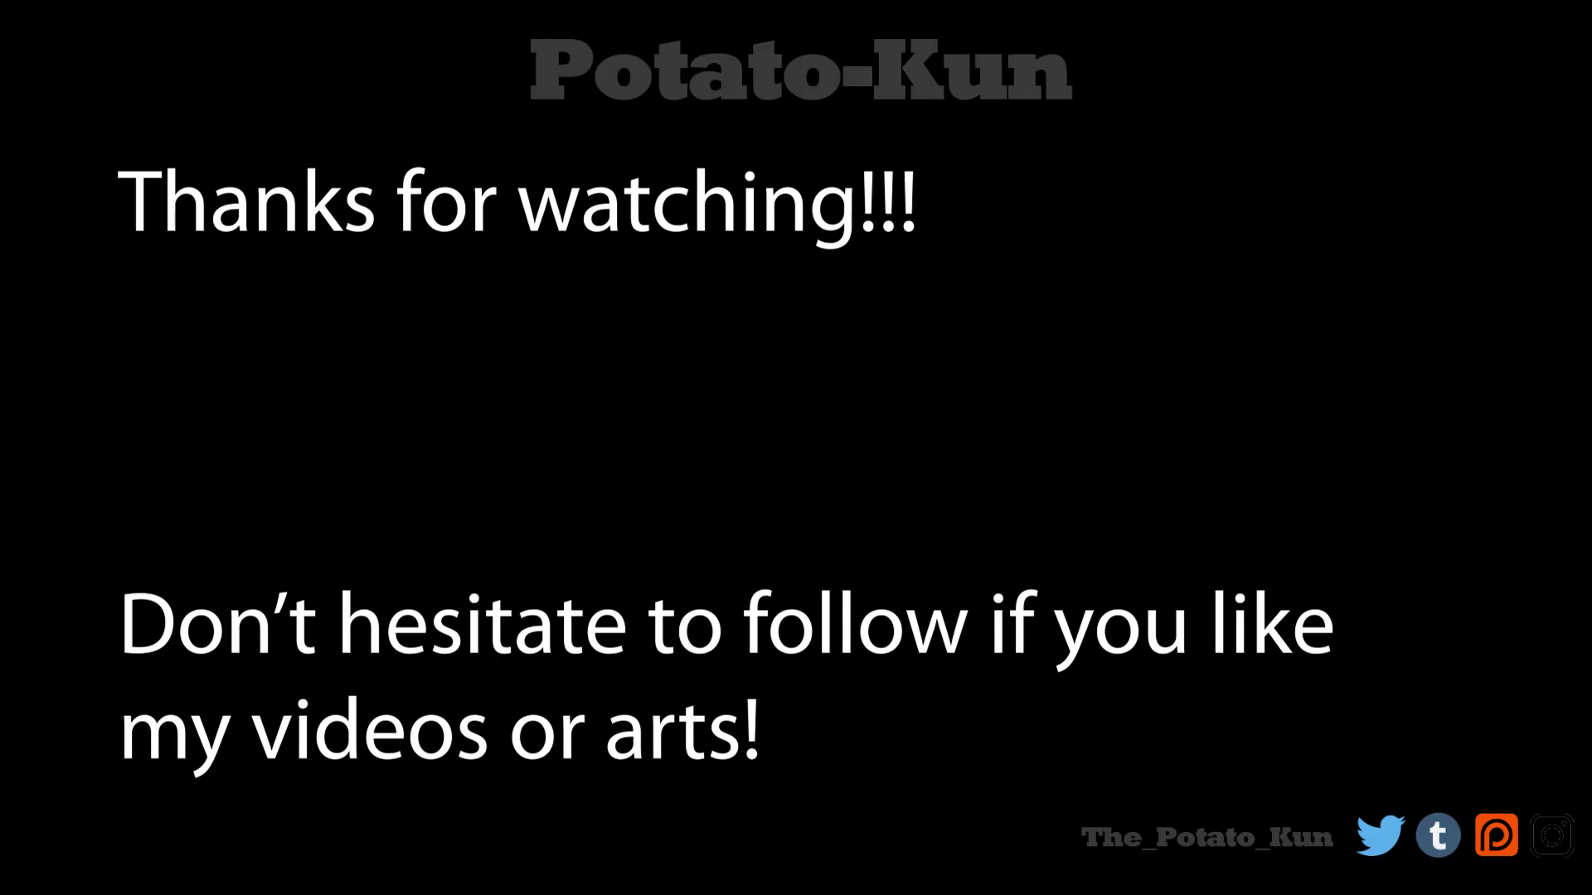